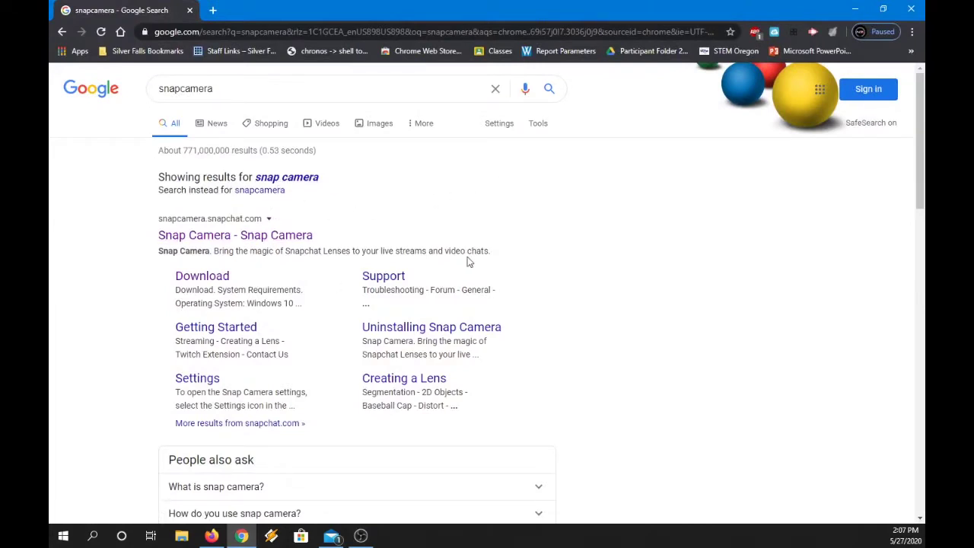
- Open the official Snap Camera website and go to its Download page
{"action": "left_click", "coordinate": [289, 236]}
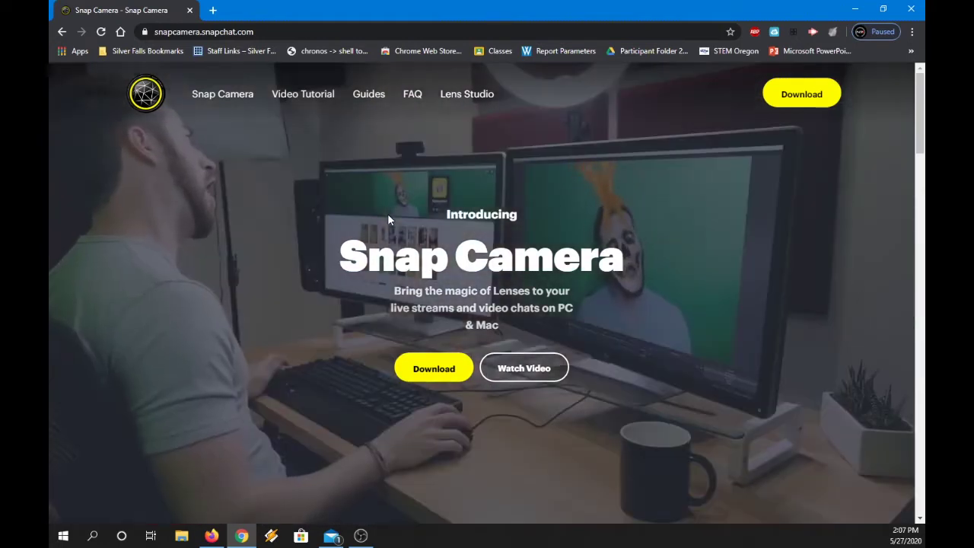
{"action": "left_click", "coordinate": [431, 369]}
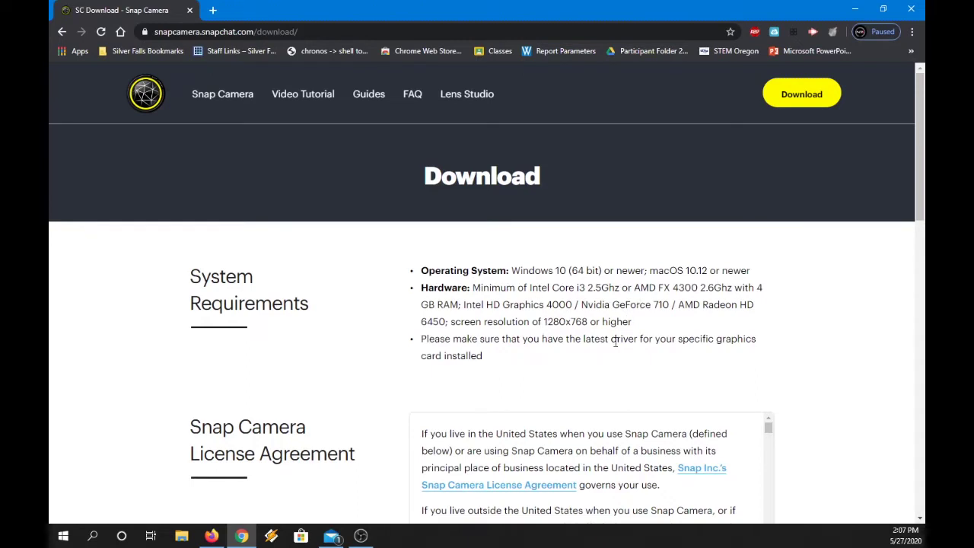
- Accept the licence terms and save the Windows installer Snap Camera 1.7.1 (1).exe to Downloads
{"action": "scroll", "coordinate": [557, 316], "scroll_direction": "down", "scroll_amount": 1}
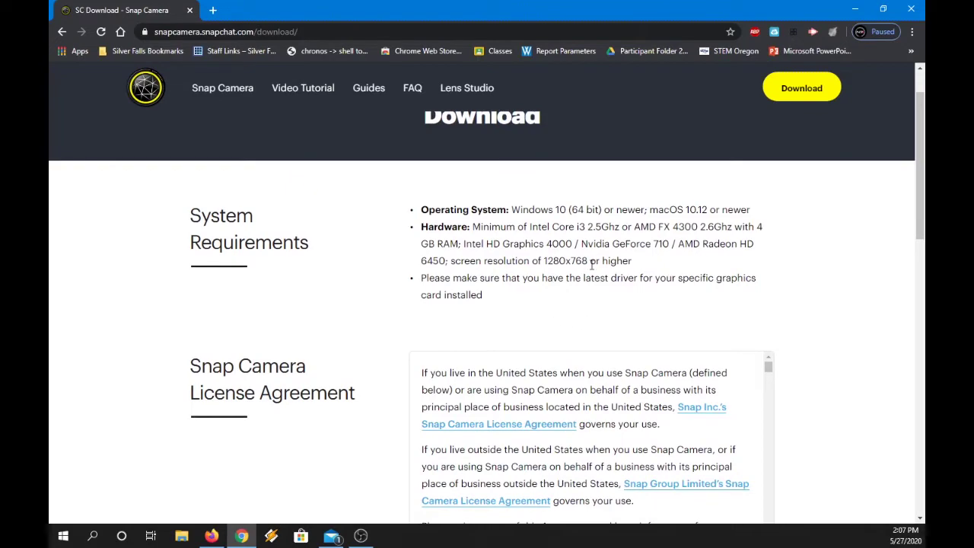
{"action": "scroll", "coordinate": [584, 280], "scroll_direction": "down", "scroll_amount": 4}
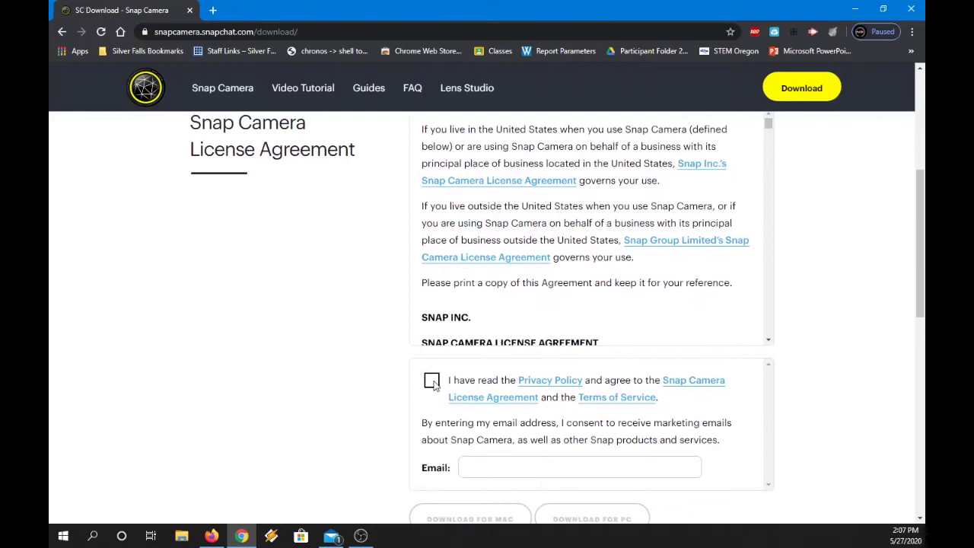
{"action": "left_click", "coordinate": [432, 381]}
{"action": "scroll", "coordinate": [511, 312], "scroll_direction": "down", "scroll_amount": 2}
{"action": "scroll", "coordinate": [372, 411], "scroll_direction": "down", "scroll_amount": 1}
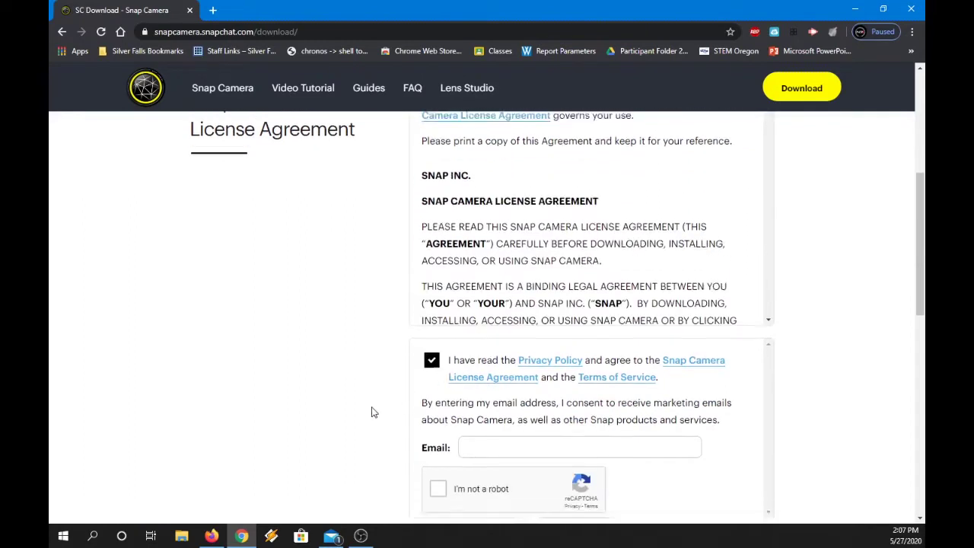
{"action": "scroll", "coordinate": [373, 412], "scroll_direction": "down", "scroll_amount": 2}
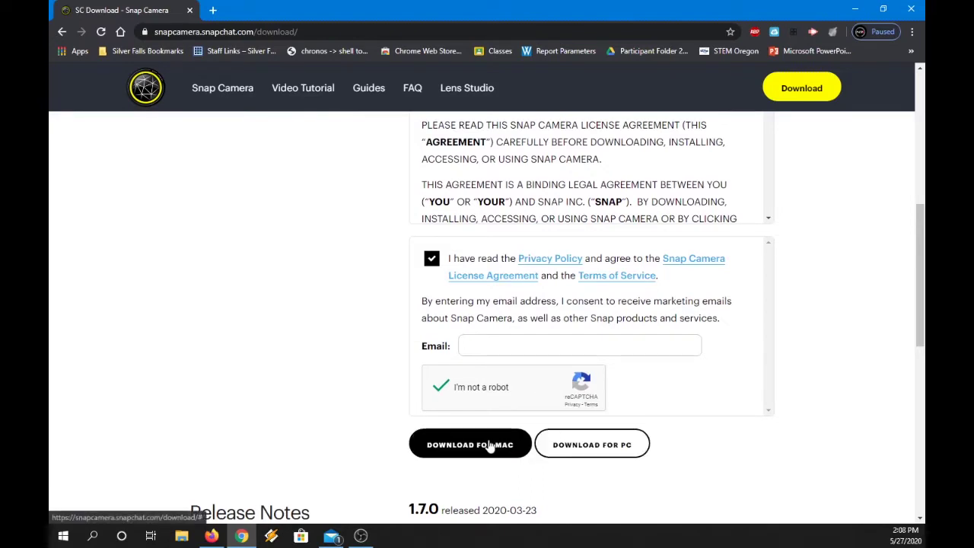
{"action": "left_click", "coordinate": [564, 449]}
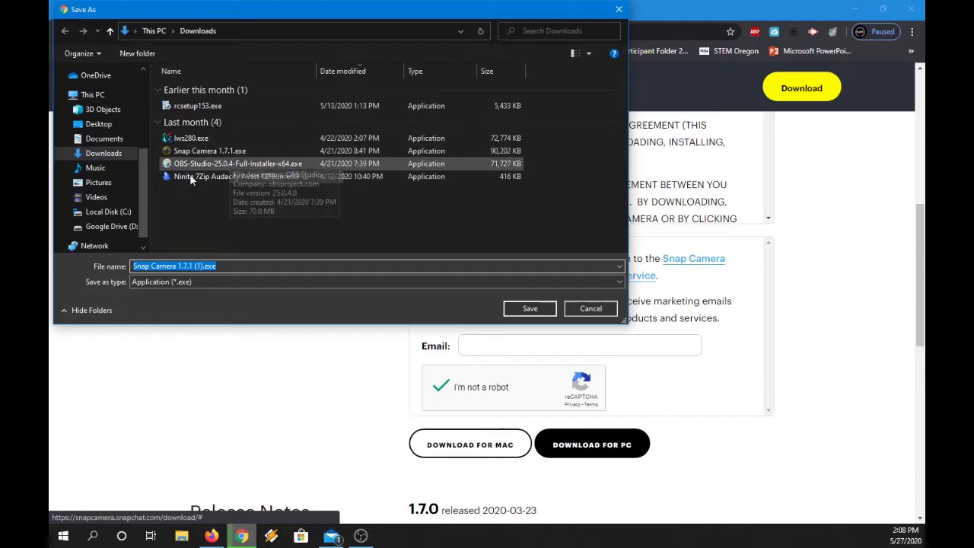
{"action": "left_click", "coordinate": [527, 309]}
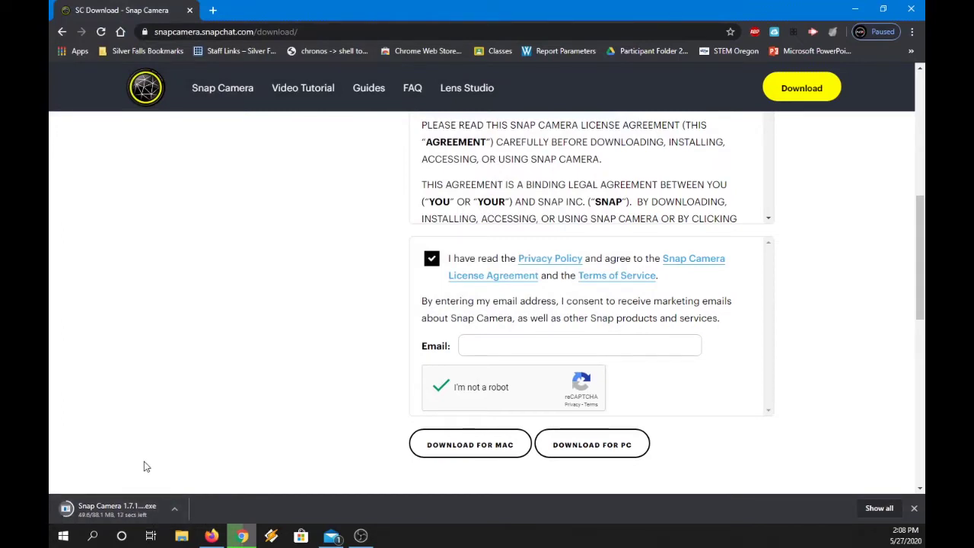
- Show the download in its folder and delete the duplicate Snap Camera 1.7.1 (1).exe
{"action": "left_click", "coordinate": [174, 511]}
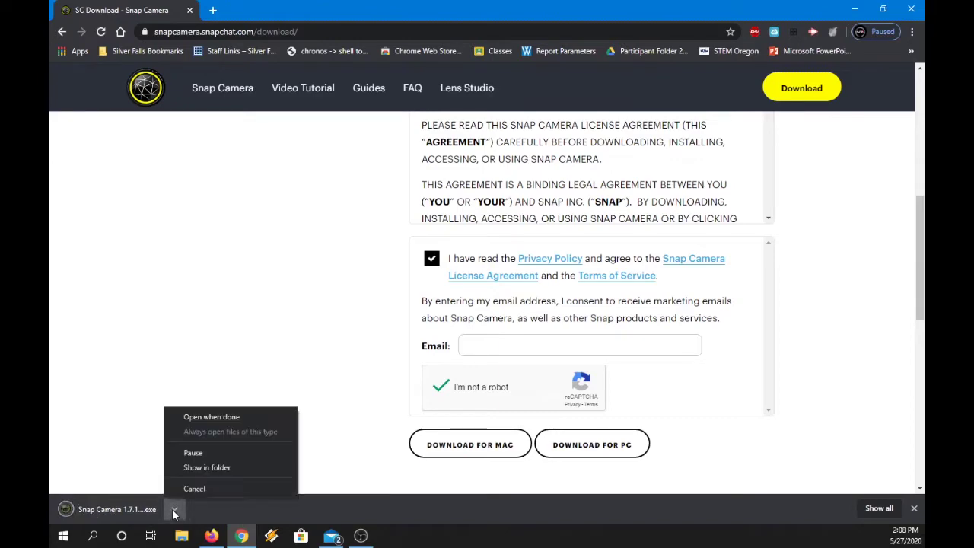
{"action": "left_click", "coordinate": [206, 469]}
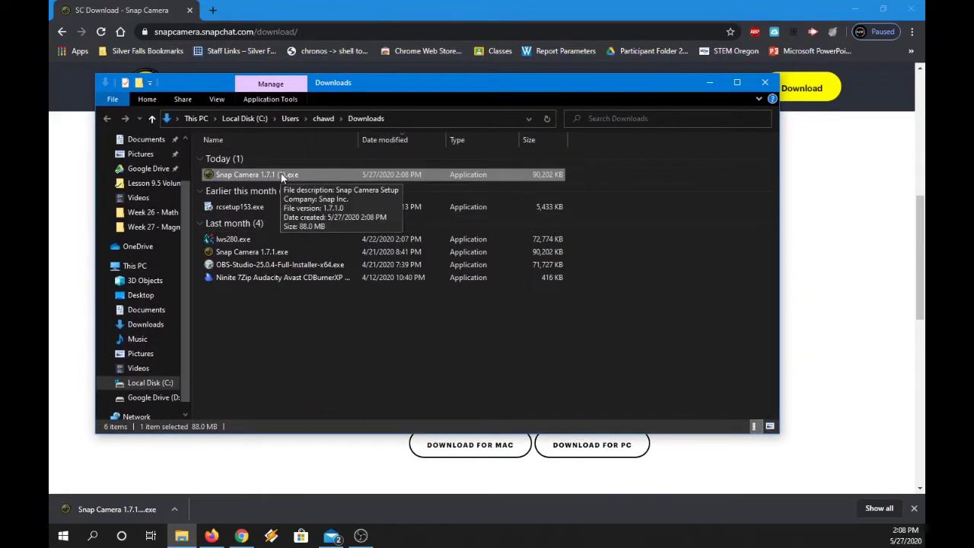
{"action": "left_click", "coordinate": [287, 252]}
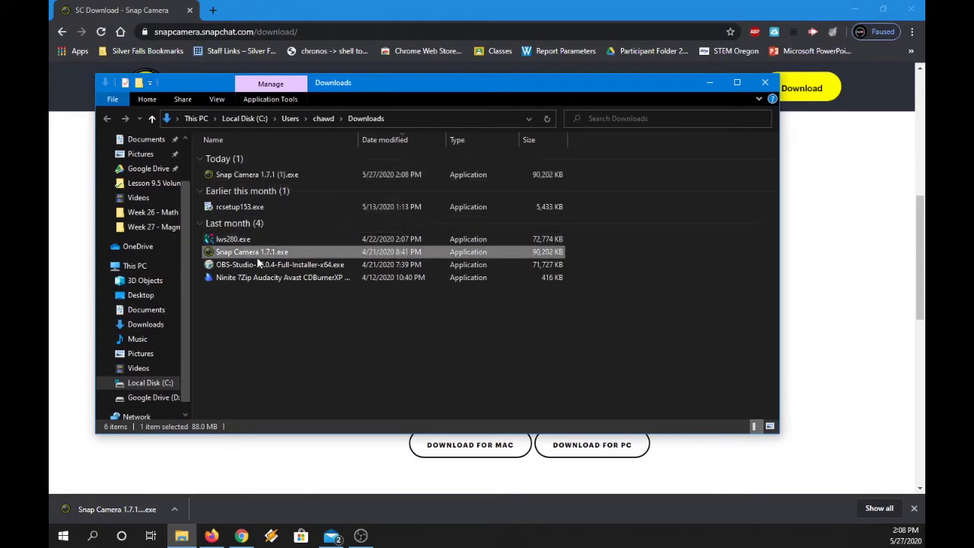
{"action": "left_click", "coordinate": [308, 178]}
{"action": "key", "text": "Delete"}
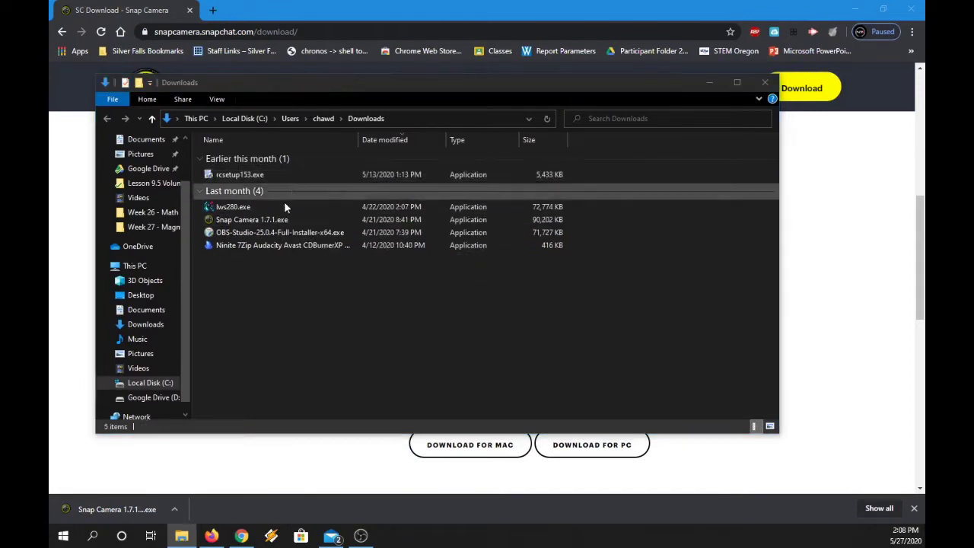
- Run Snap Camera 1.7.1.exe, cancel its setup wizard, and close the Downloads window
{"action": "double_click", "coordinate": [280, 218]}
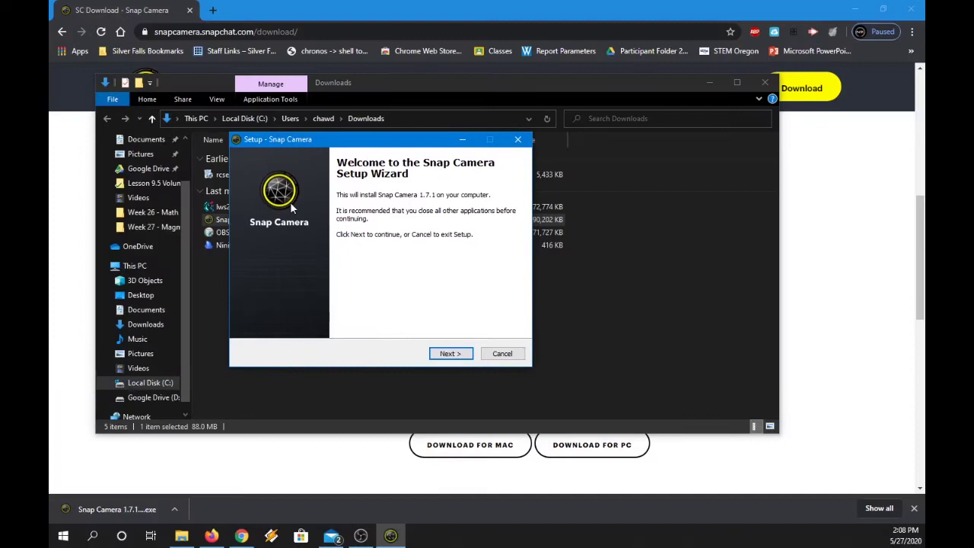
{"action": "left_click", "coordinate": [454, 354]}
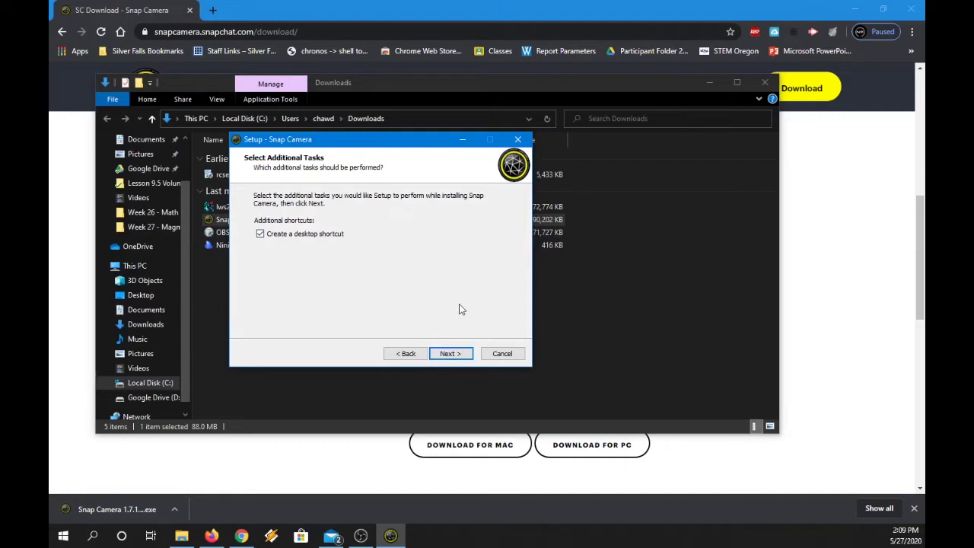
{"action": "left_click", "coordinate": [504, 355]}
{"action": "left_click", "coordinate": [525, 329]}
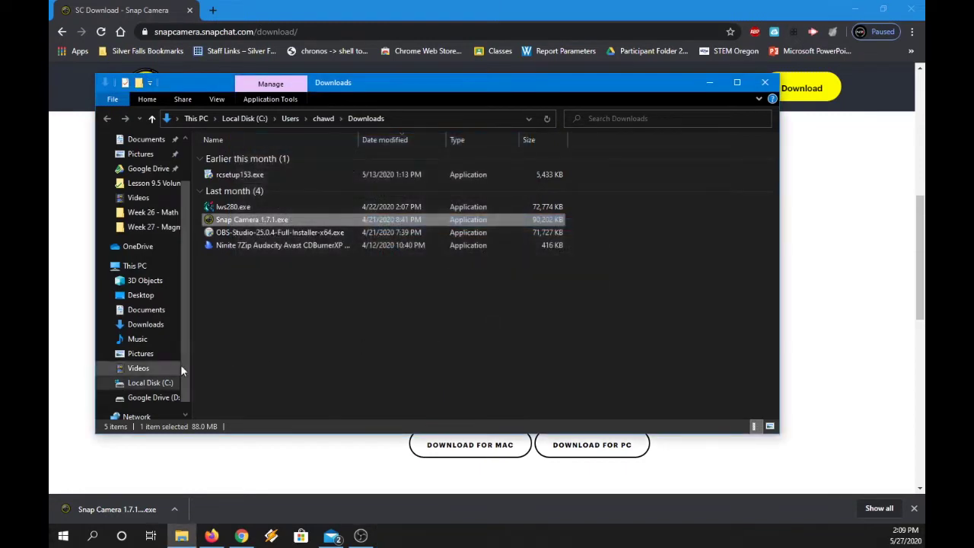
{"action": "left_click", "coordinate": [764, 82]}
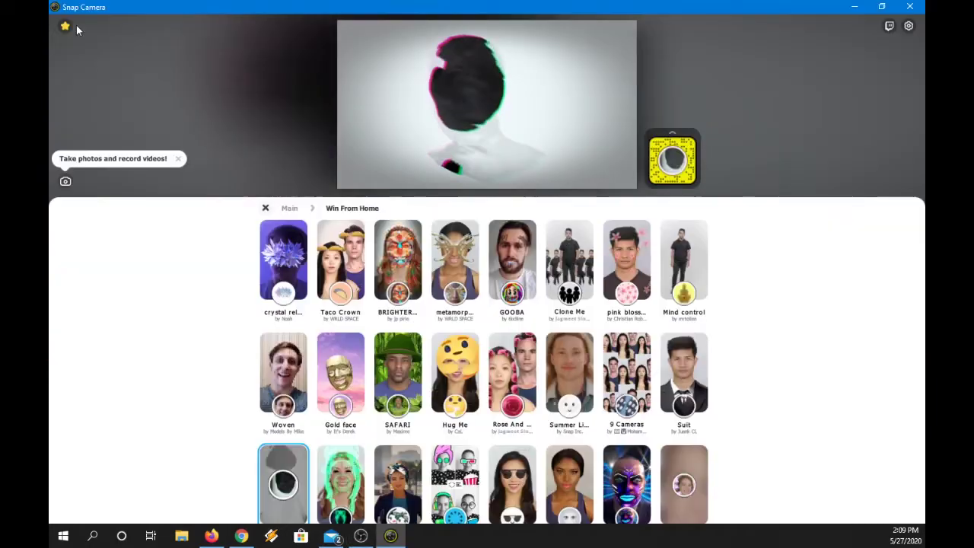
- Open and close the Favorites lens list in Snap Camera
{"action": "left_click", "coordinate": [67, 25]}
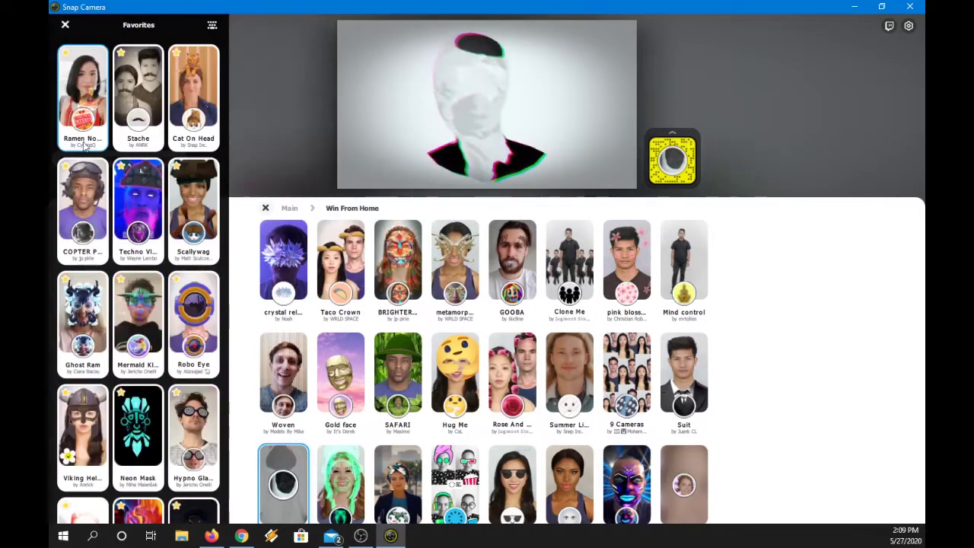
{"action": "left_click", "coordinate": [66, 25]}
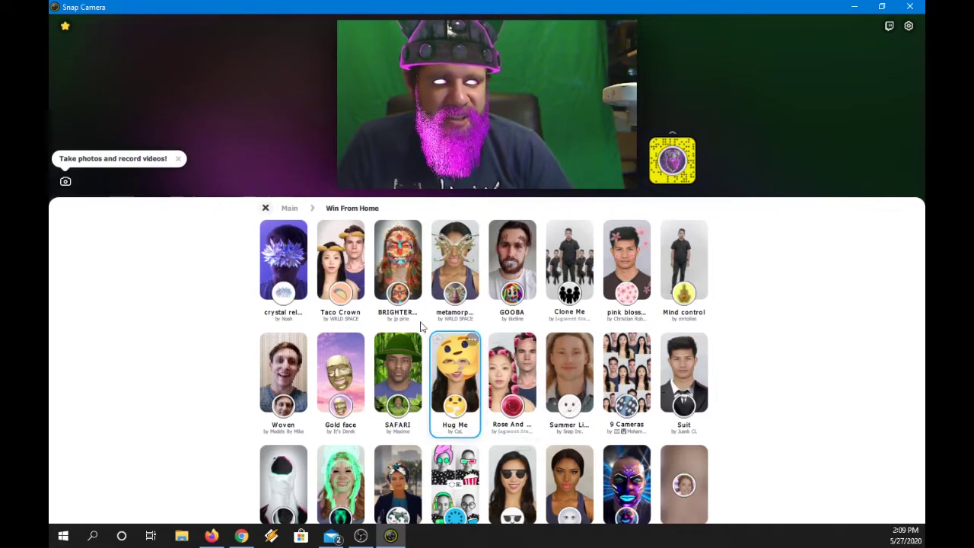
- Return to the featured lens categories and apply the gold helmet lens
{"action": "left_click", "coordinate": [265, 208]}
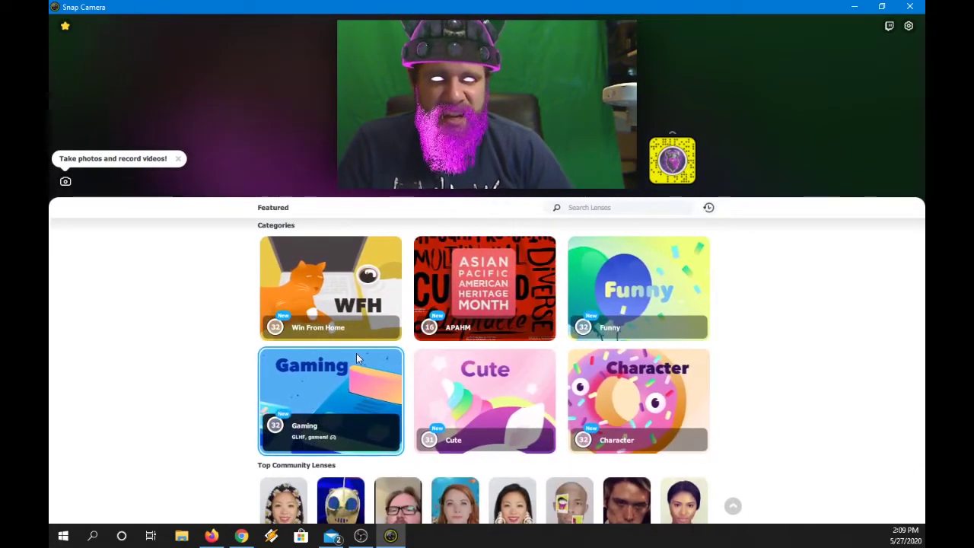
{"action": "scroll", "coordinate": [358, 360], "scroll_direction": "down", "scroll_amount": 2}
{"action": "mouse_move", "coordinate": [365, 372]}
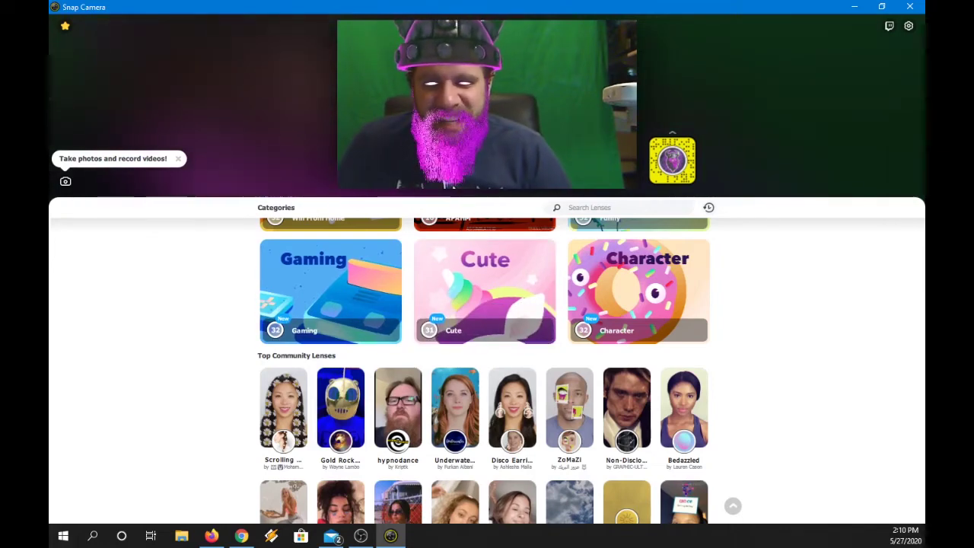
{"action": "key", "text": "alt+Tab"}
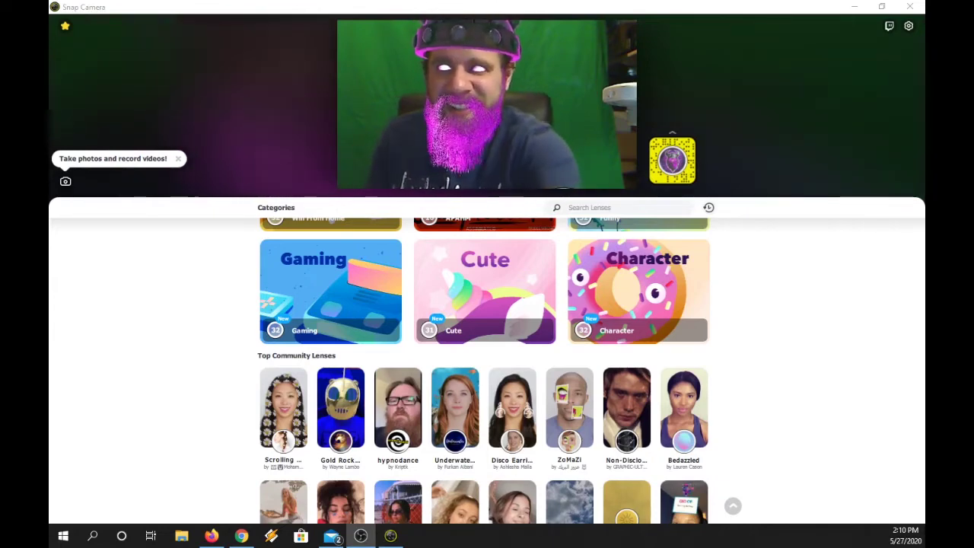
{"action": "left_click", "coordinate": [352, 449]}
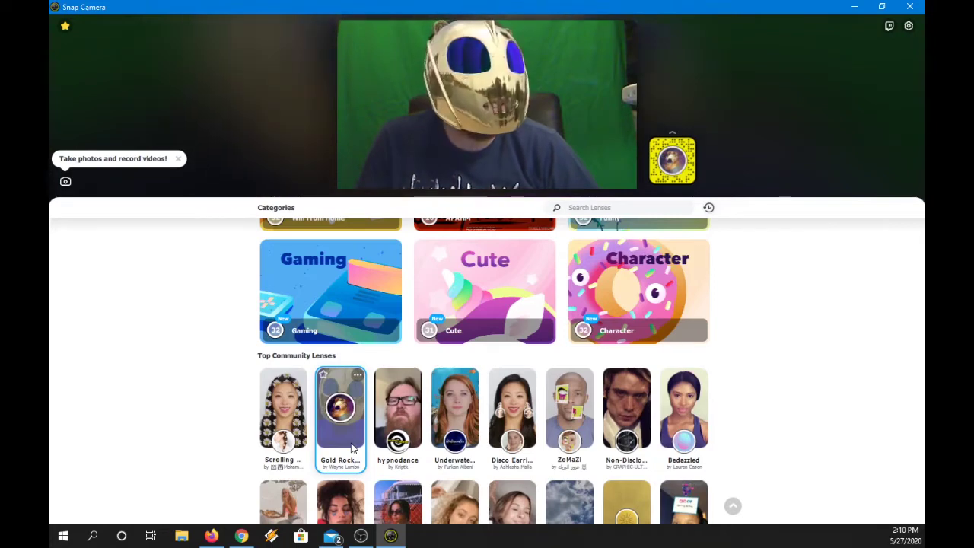
- Try the RAID Galek lens, then switch to RAID Athel
{"action": "scroll", "coordinate": [365, 395], "scroll_direction": "up", "scroll_amount": 2}
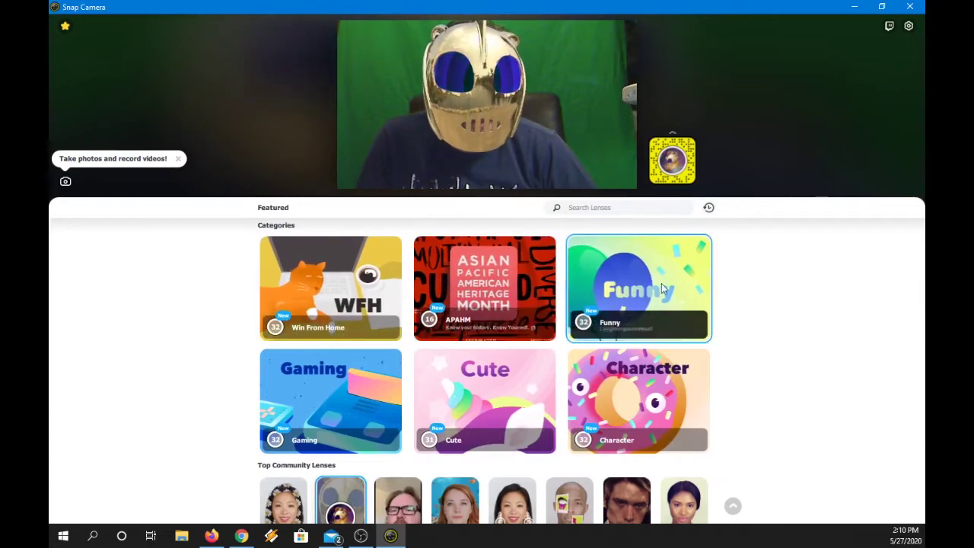
{"action": "scroll", "coordinate": [404, 381], "scroll_direction": "up", "scroll_amount": 2}
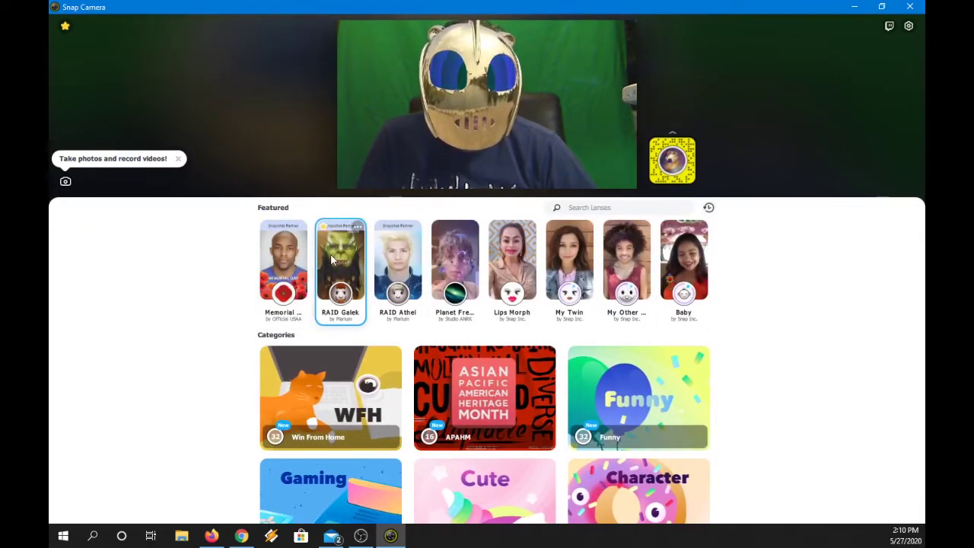
{"action": "left_click", "coordinate": [330, 254]}
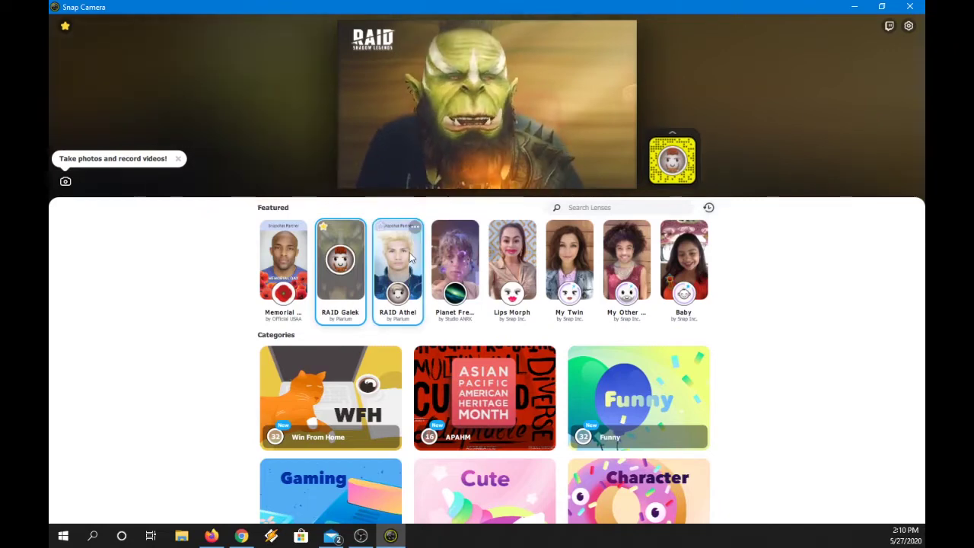
{"action": "left_click", "coordinate": [409, 259]}
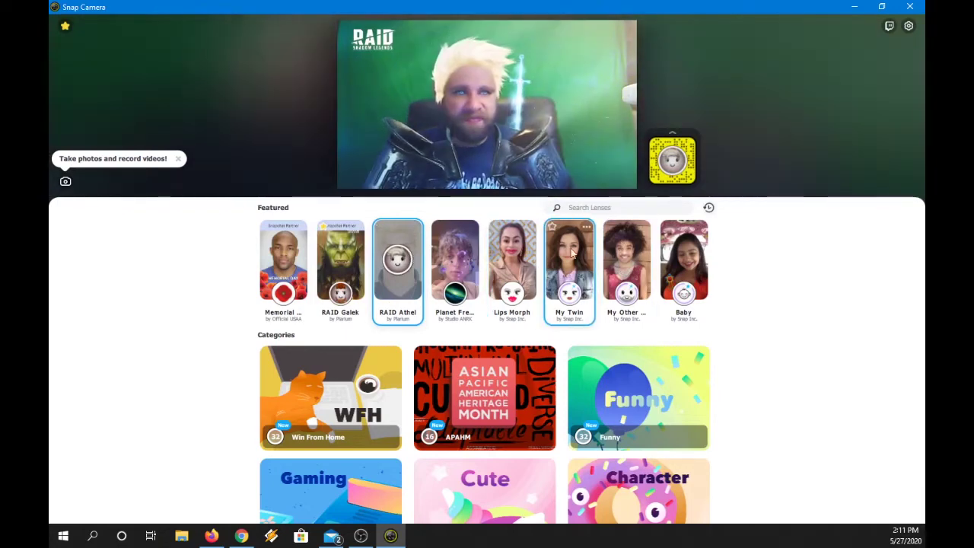
- From Favorites, try Stache and Neon Mask, ending on the starry round-glasses lens
{"action": "left_click", "coordinate": [67, 27]}
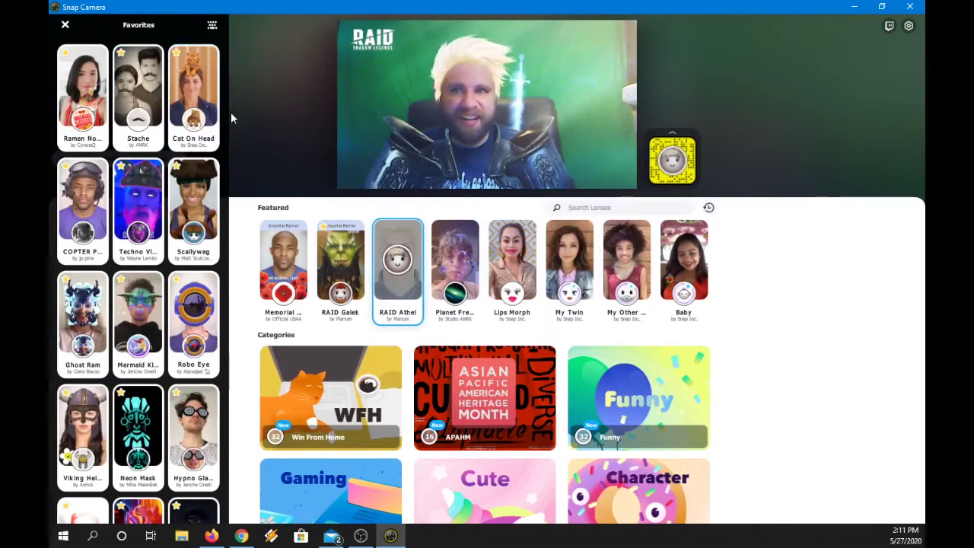
{"action": "left_click", "coordinate": [149, 95]}
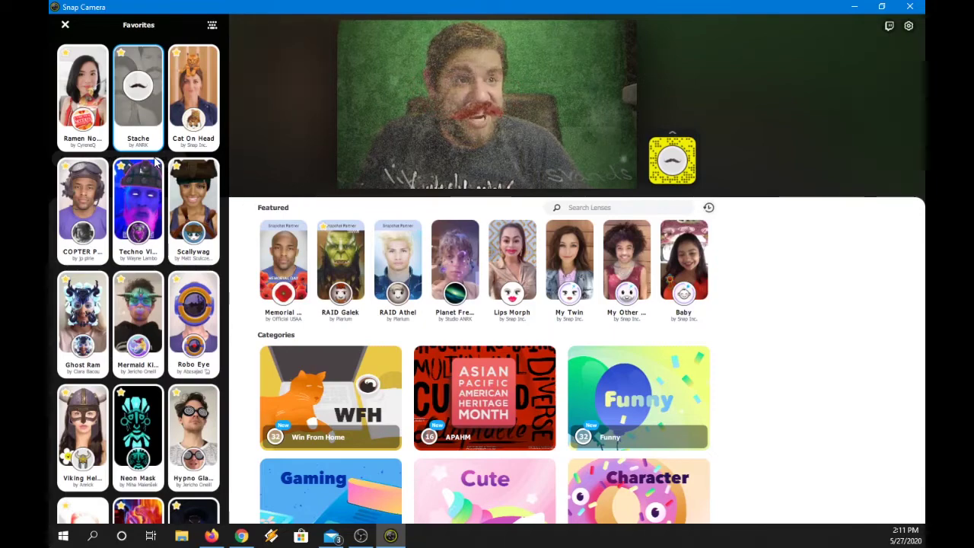
{"action": "scroll", "coordinate": [114, 198], "scroll_direction": "down", "scroll_amount": 3}
{"action": "left_click", "coordinate": [138, 210]}
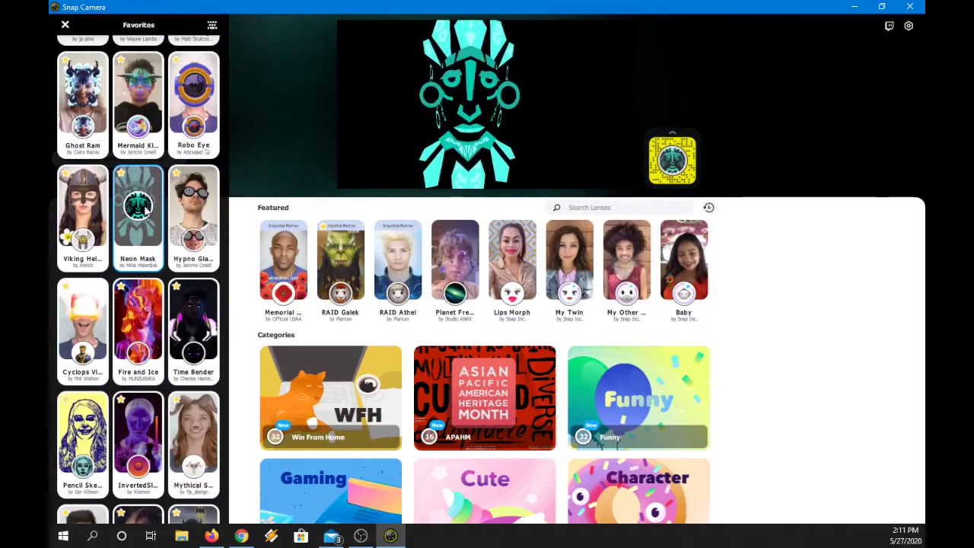
{"action": "scroll", "coordinate": [147, 211], "scroll_direction": "down", "scroll_amount": 1}
{"action": "scroll", "coordinate": [147, 212], "scroll_direction": "down", "scroll_amount": 5}
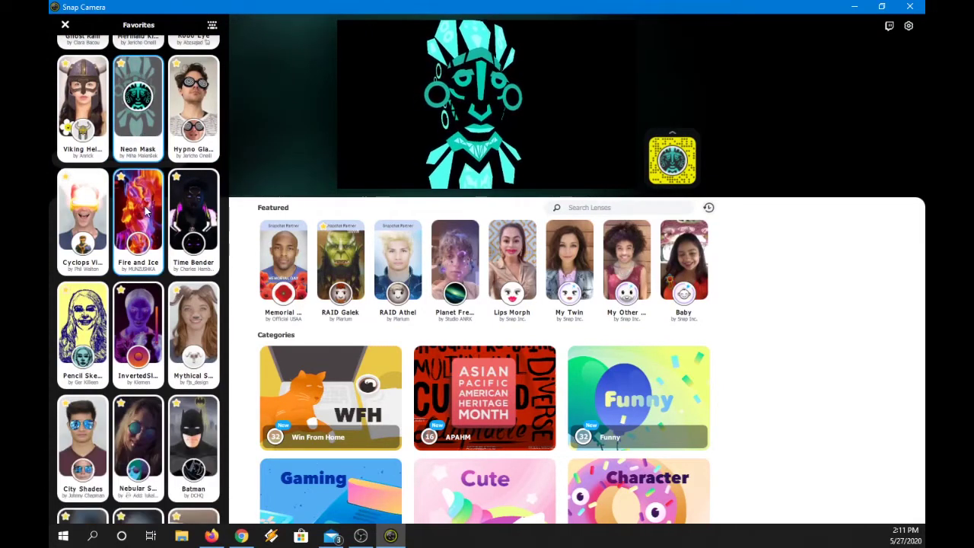
{"action": "left_click", "coordinate": [586, 305]}
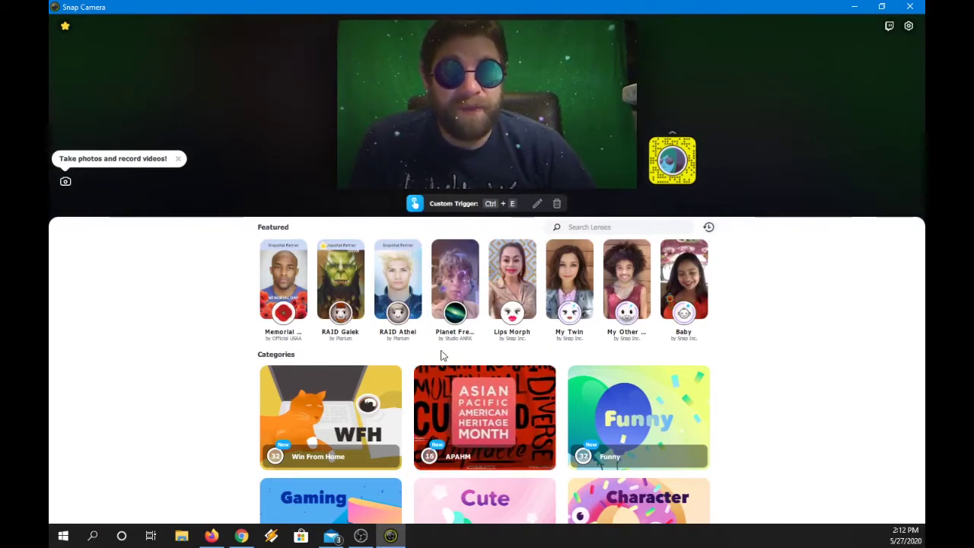
- Scroll the lens list and click into the Search Lenses field
{"action": "scroll", "coordinate": [441, 356], "scroll_direction": "down", "scroll_amount": 1}
{"action": "scroll", "coordinate": [471, 433], "scroll_direction": "down", "scroll_amount": 4}
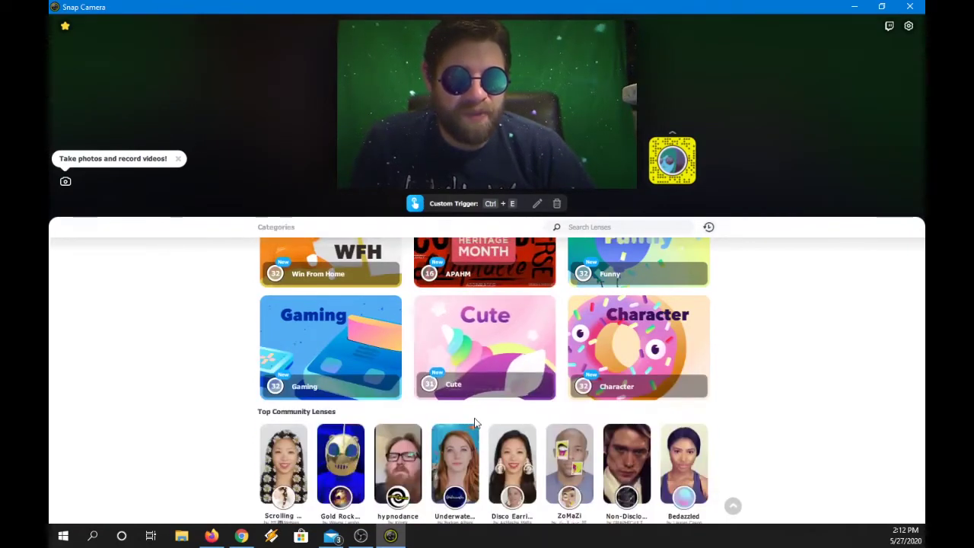
{"action": "scroll", "coordinate": [474, 423], "scroll_direction": "up", "scroll_amount": 5}
{"action": "left_click", "coordinate": [577, 229]}
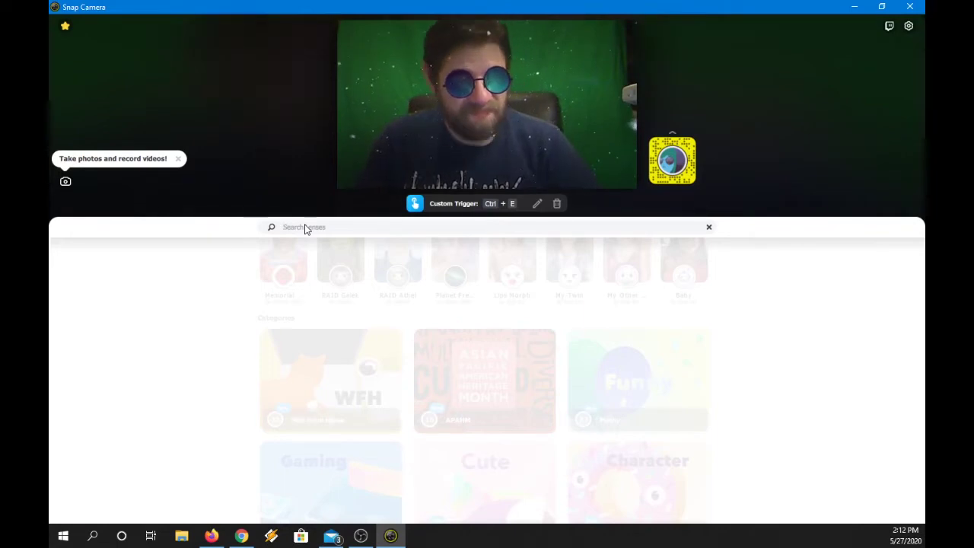
- Cycle through favourites Tron, Toilet Paper, Helmet and Redbeard, ending on the goggled Helmet lens
{"action": "left_click", "coordinate": [64, 26]}
{"action": "left_click", "coordinate": [149, 55]}
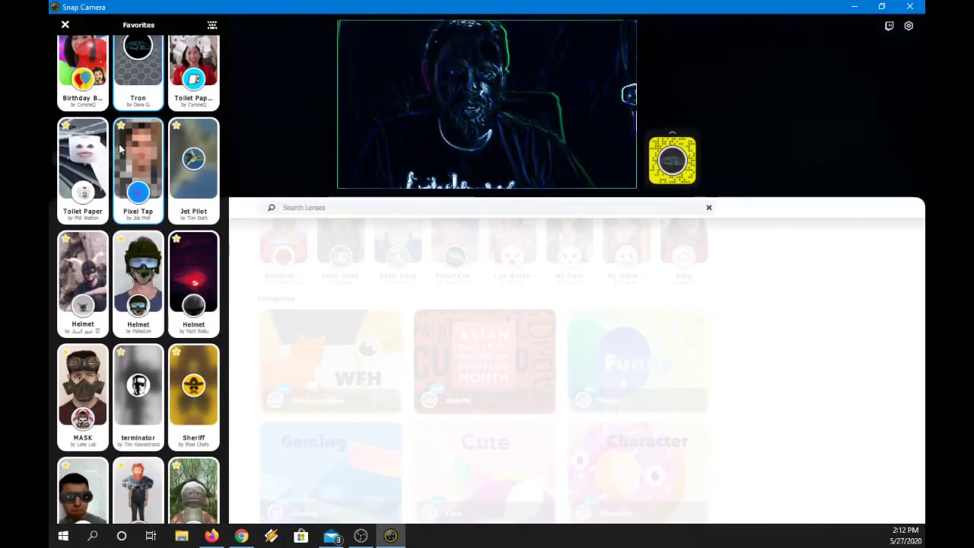
{"action": "left_click", "coordinate": [97, 164]}
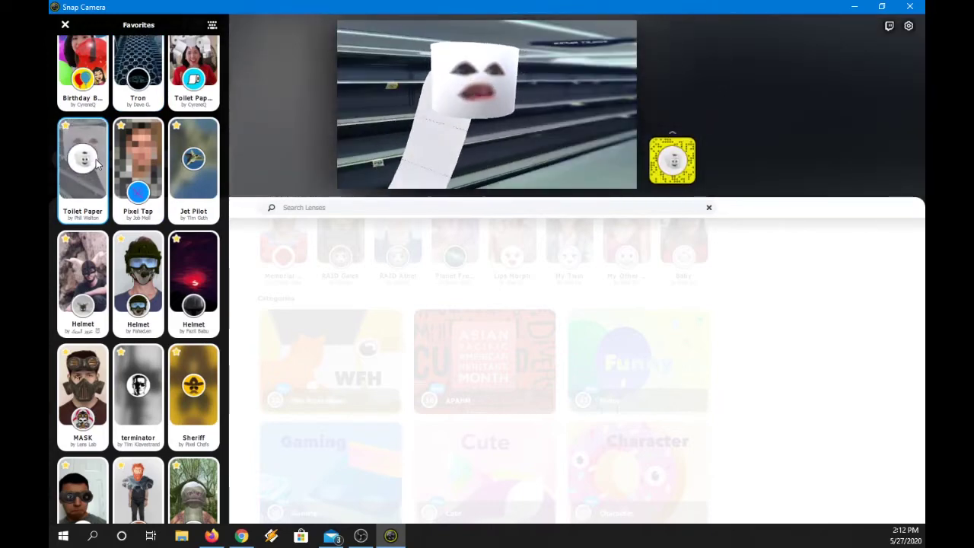
{"action": "scroll", "coordinate": [193, 211], "scroll_direction": "down", "scroll_amount": 1}
{"action": "left_click", "coordinate": [193, 212]}
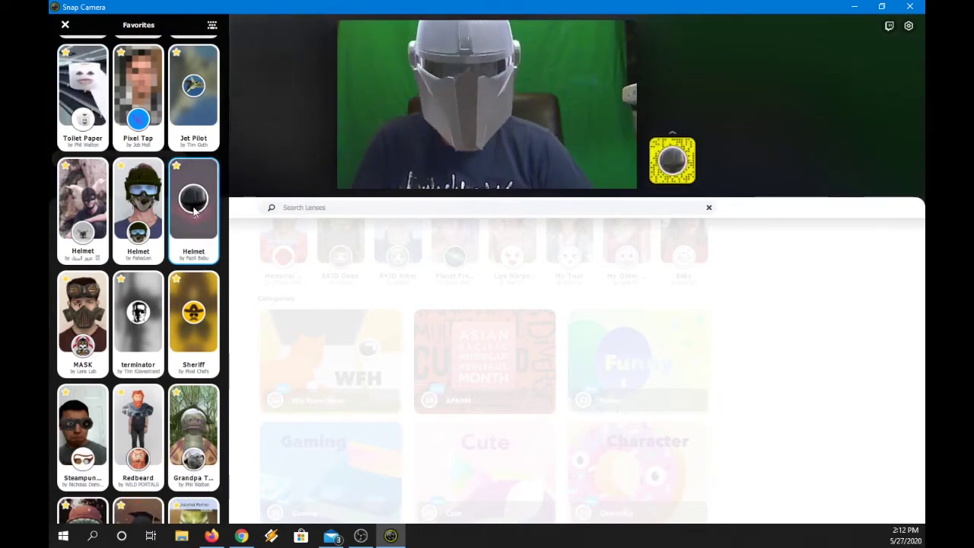
{"action": "left_click", "coordinate": [141, 421]}
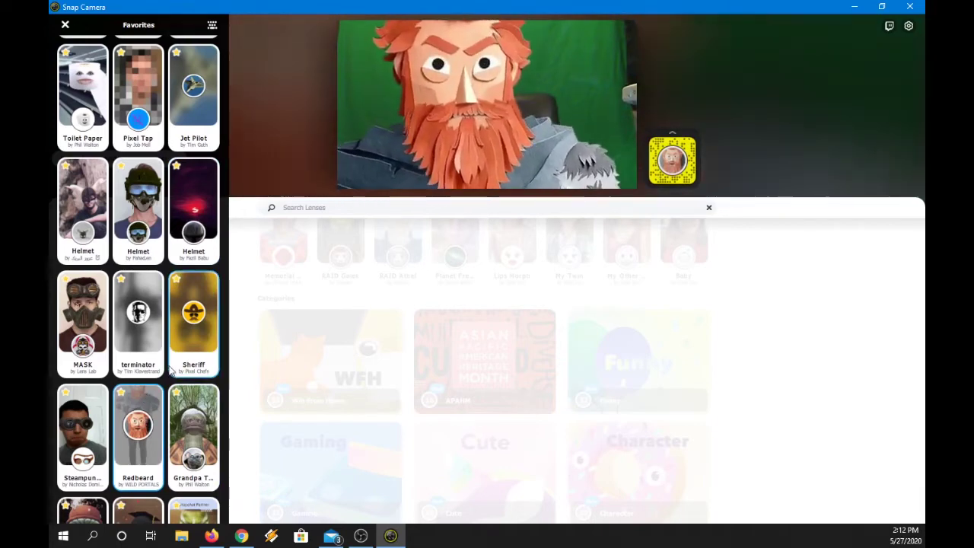
{"action": "scroll", "coordinate": [152, 403], "scroll_direction": "down", "scroll_amount": 2}
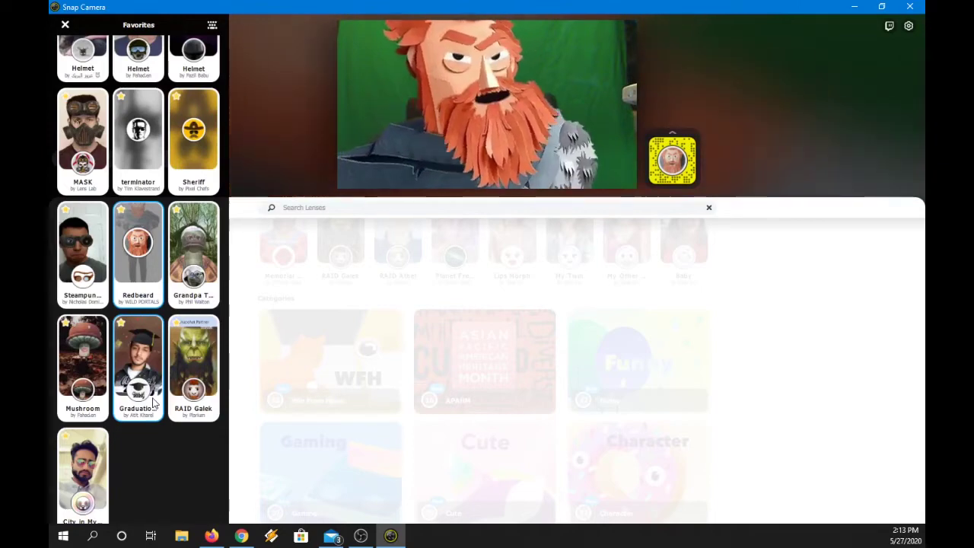
{"action": "scroll", "coordinate": [141, 229], "scroll_direction": "up", "scroll_amount": 2}
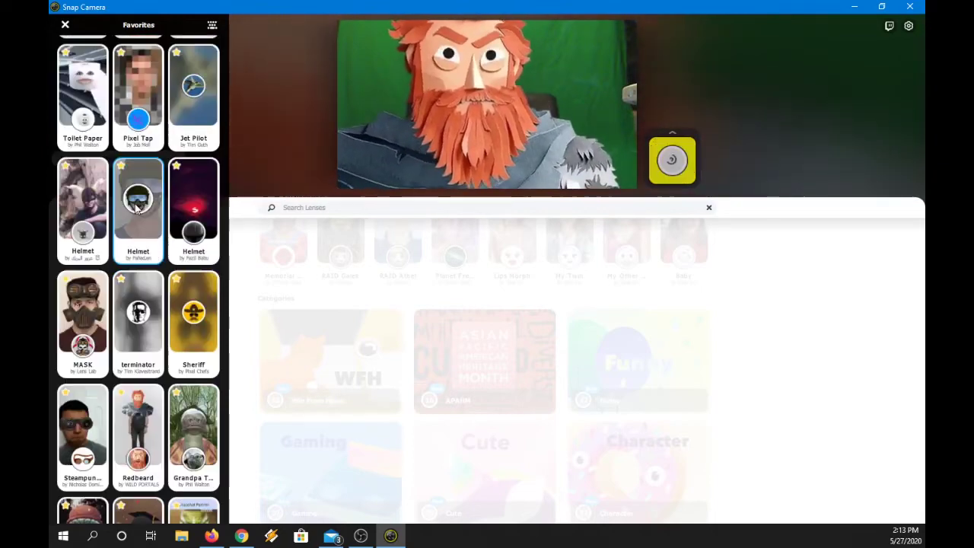
{"action": "left_click", "coordinate": [137, 207]}
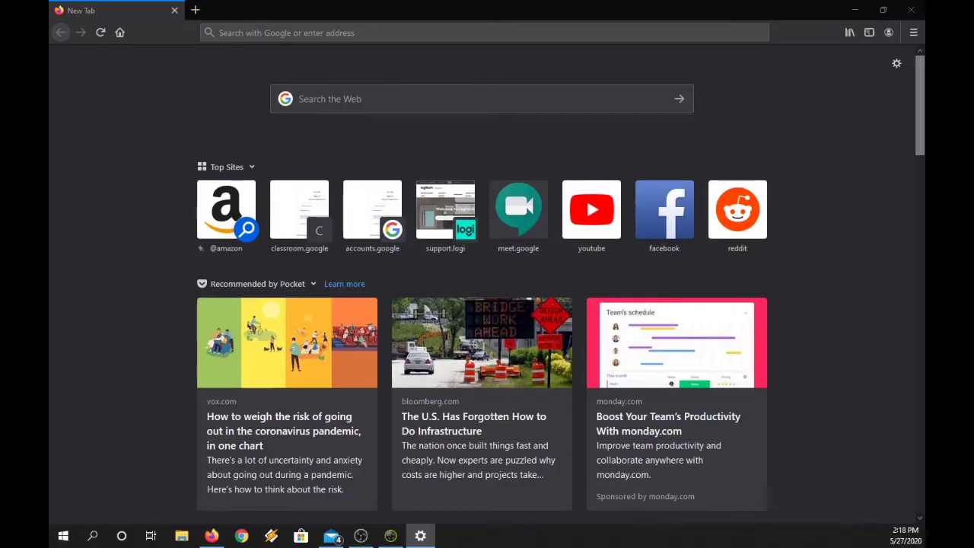
- Search the web for 'google meet' in Firefox
{"action": "left_click", "coordinate": [358, 35]}
{"action": "type", "text": "google mee"}
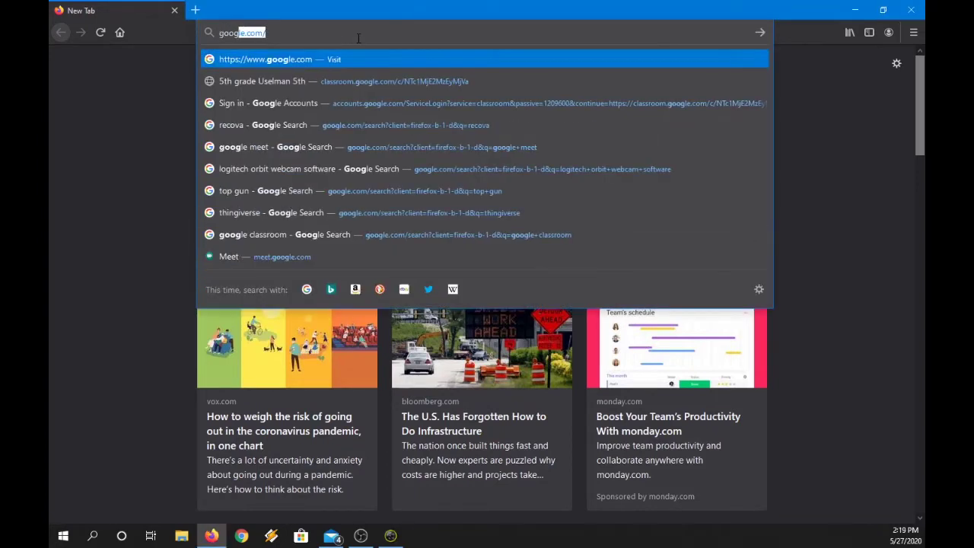
{"action": "type", "text": "t"}
{"action": "key", "text": "Return"}
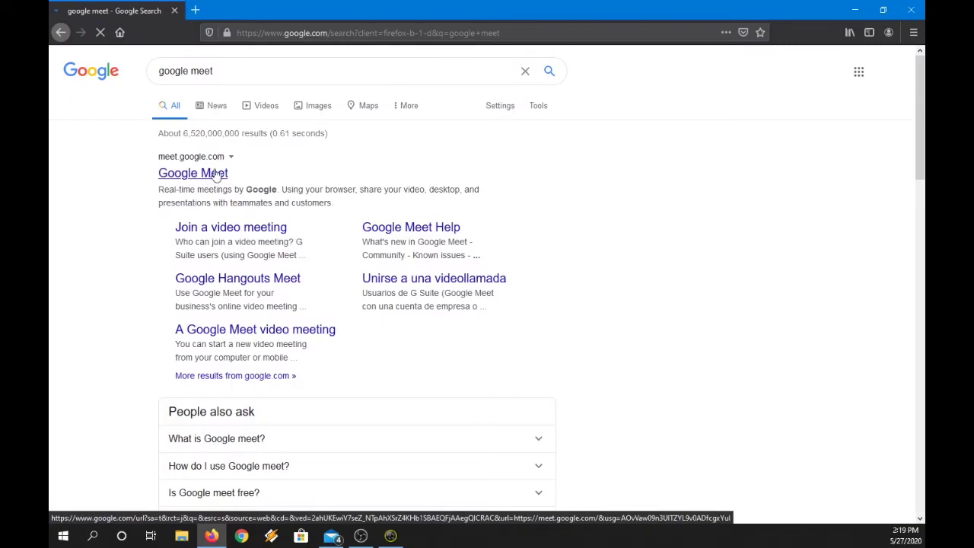
- Open Google Meet and start a meeting nicknamed snapfaceinstasnap
{"action": "left_click", "coordinate": [217, 175]}
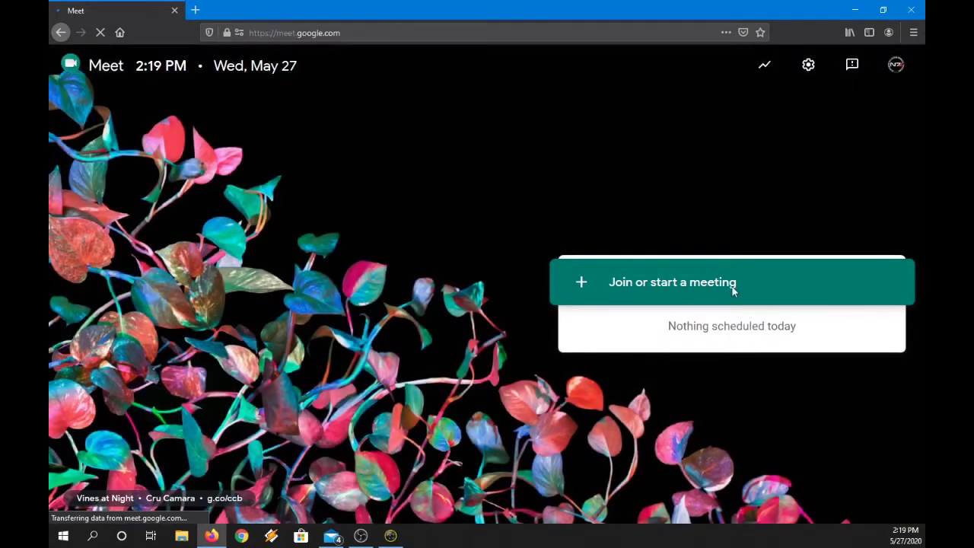
{"action": "left_click", "coordinate": [697, 281]}
{"action": "type", "text": "snapface instasnap"}
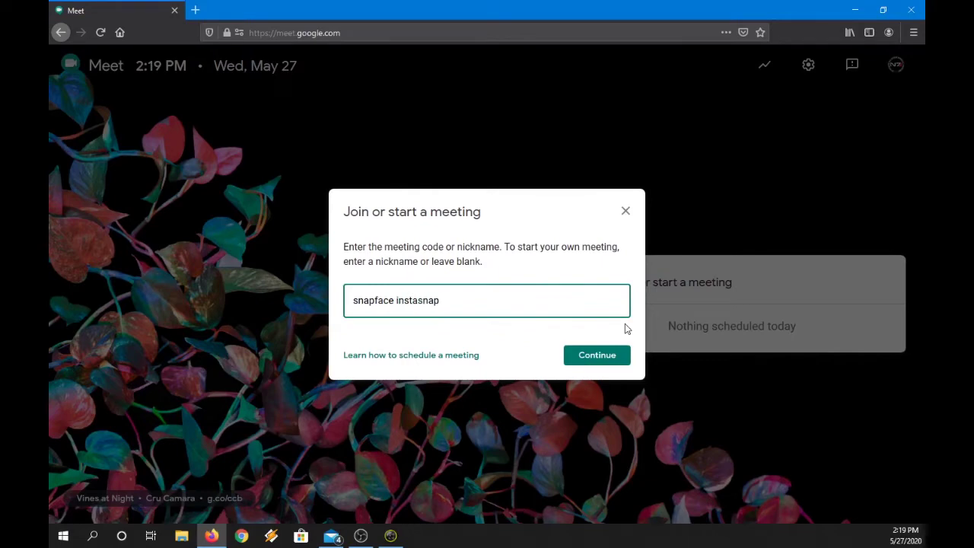
{"action": "left_click", "coordinate": [589, 364]}
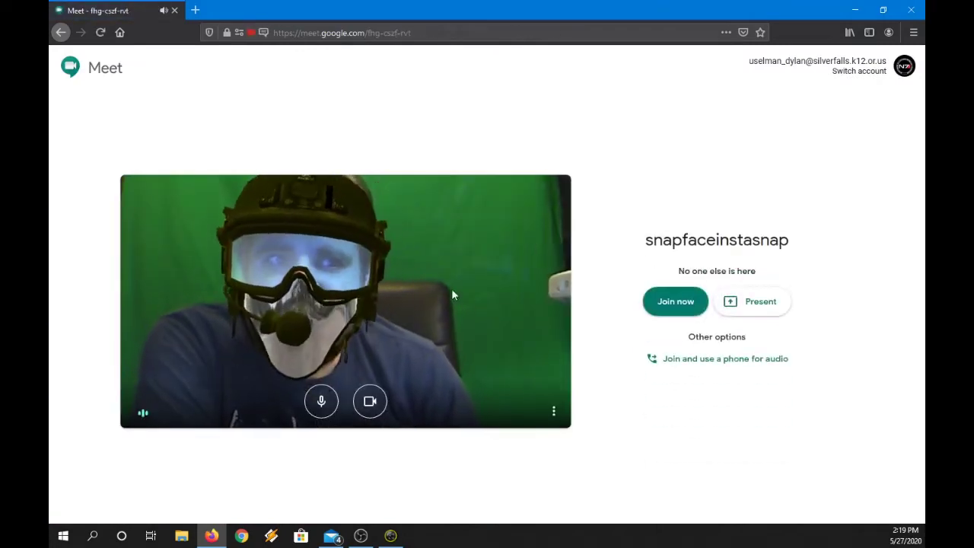
- In Meet's video settings, select QuickCam Orbit/Sphere AF as the camera
{"action": "left_click", "coordinate": [554, 412]}
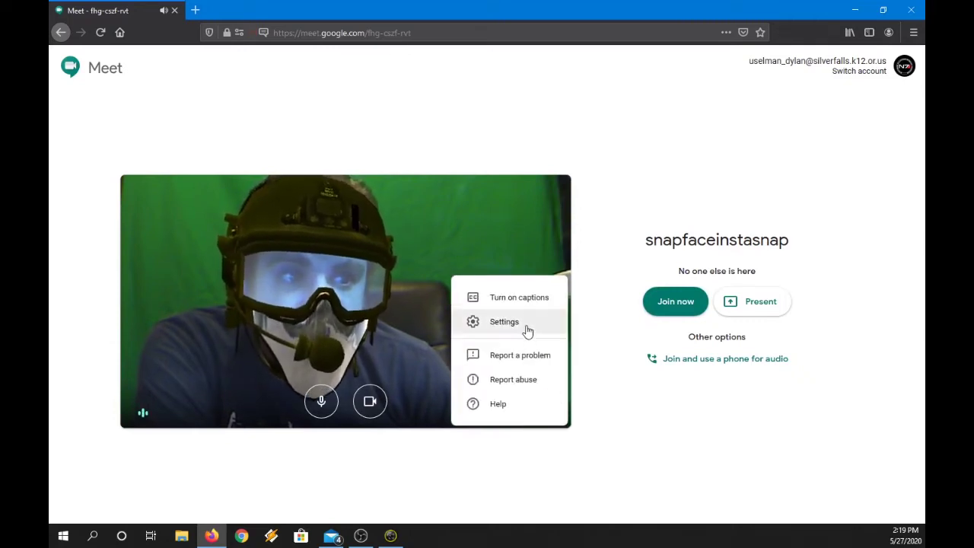
{"action": "left_click", "coordinate": [526, 326]}
{"action": "left_click", "coordinate": [524, 157]}
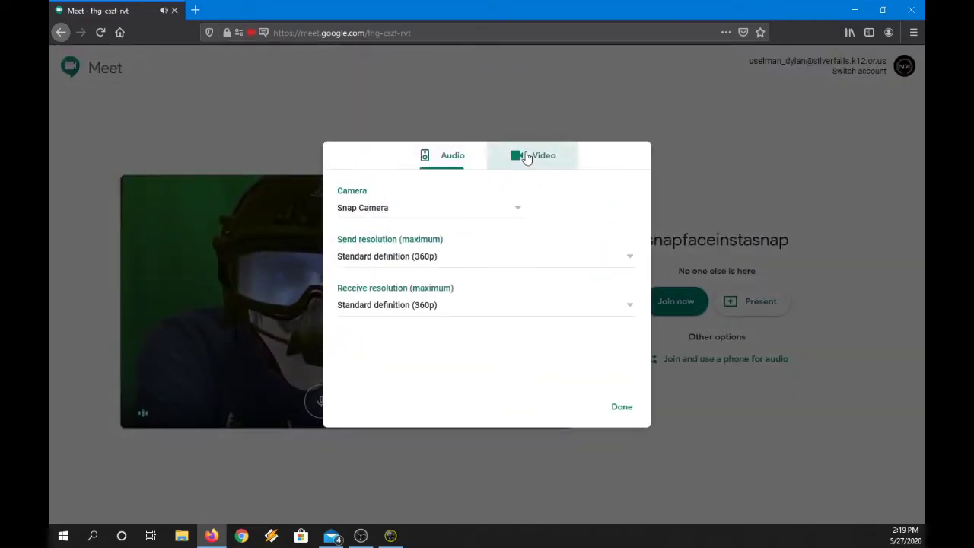
{"action": "left_click", "coordinate": [452, 210]}
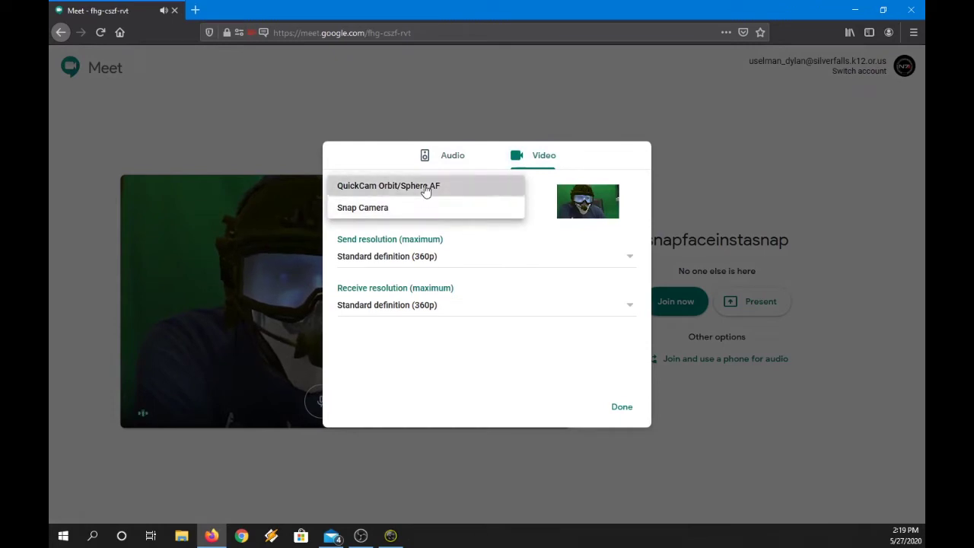
{"action": "left_click", "coordinate": [426, 186]}
{"action": "left_click", "coordinate": [621, 407]}
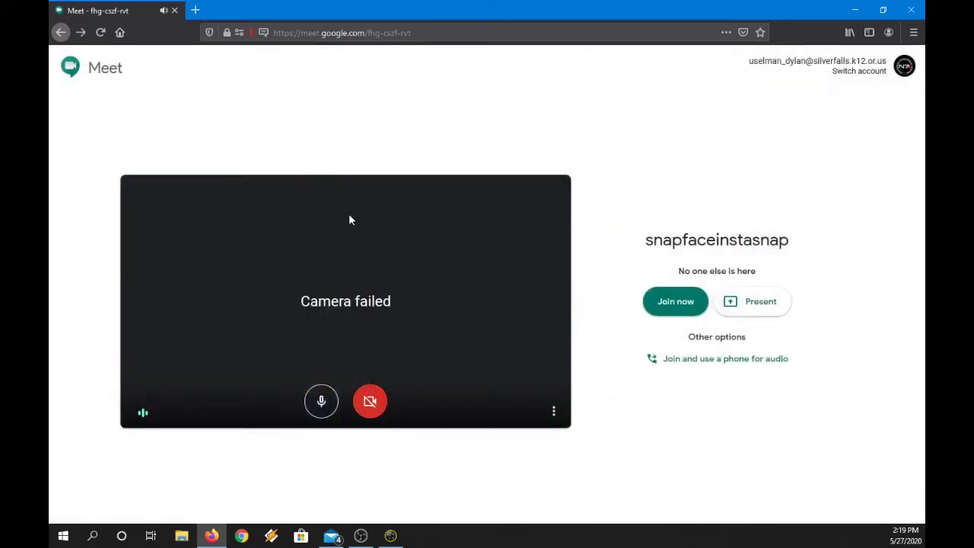
{"action": "left_click", "coordinate": [390, 535]}
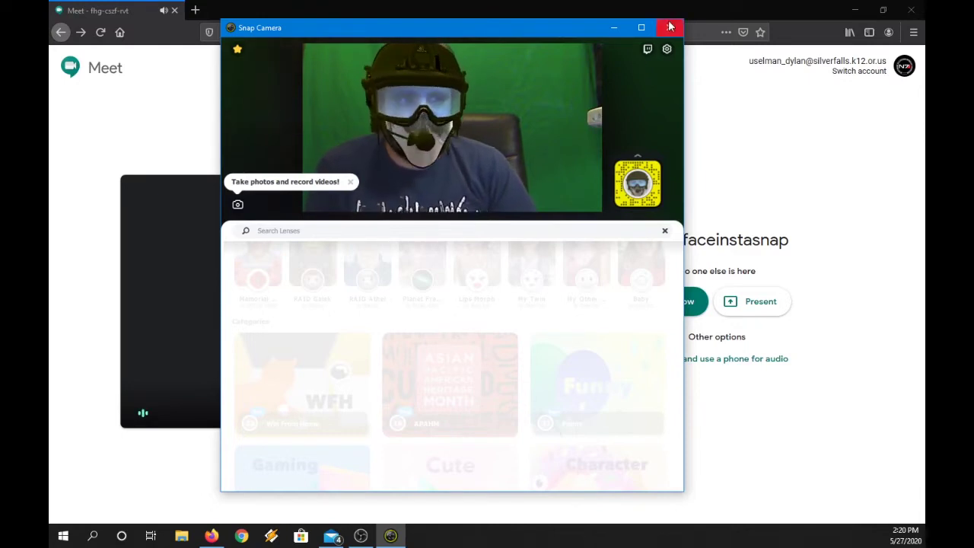
{"action": "left_click", "coordinate": [611, 28]}
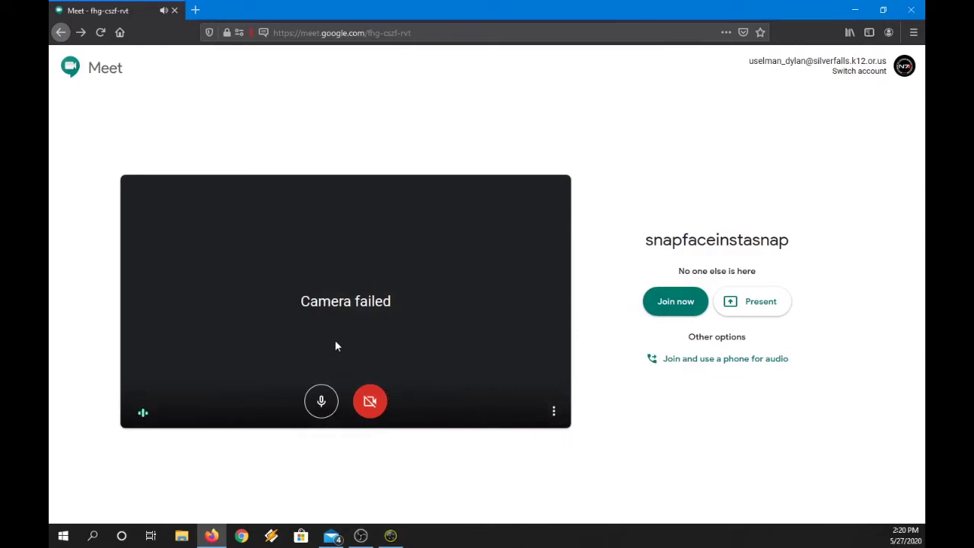
- Open Meet's settings and keep Microphone (Blue Snowball) as the microphone
{"action": "left_click", "coordinate": [554, 412]}
{"action": "left_click", "coordinate": [507, 323]}
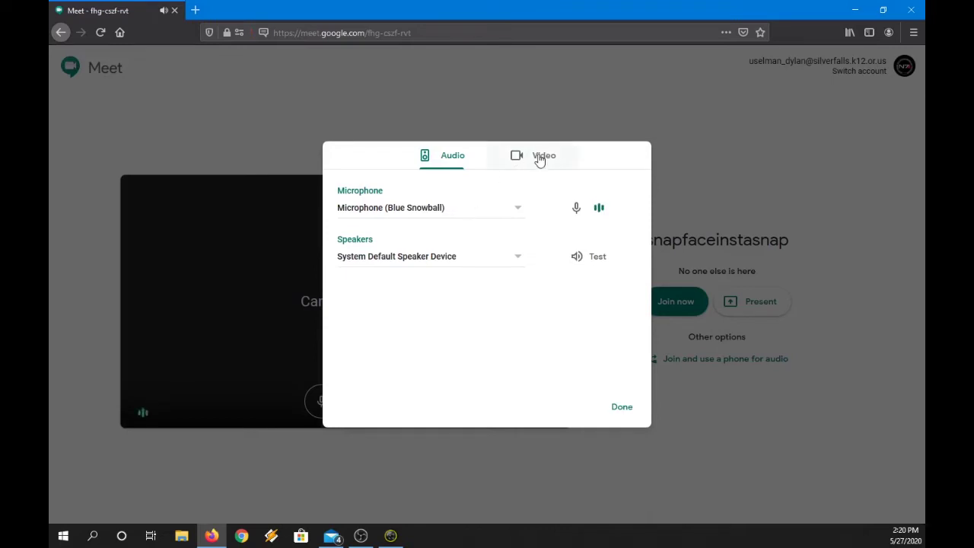
{"action": "left_click", "coordinate": [501, 210]}
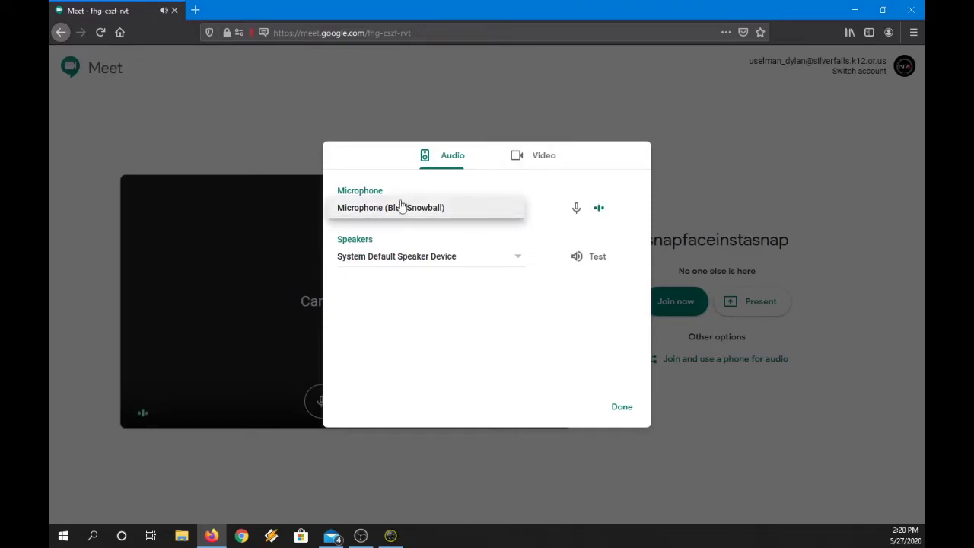
{"action": "left_click", "coordinate": [468, 211]}
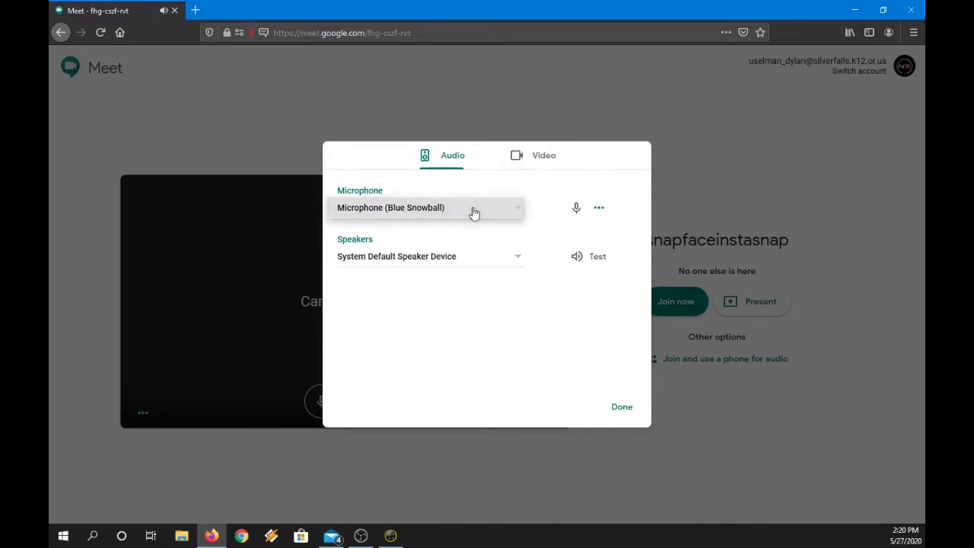
- Choose Snap Camera and set send and receive resolution to High definition (720p)
{"action": "left_click", "coordinate": [536, 160]}
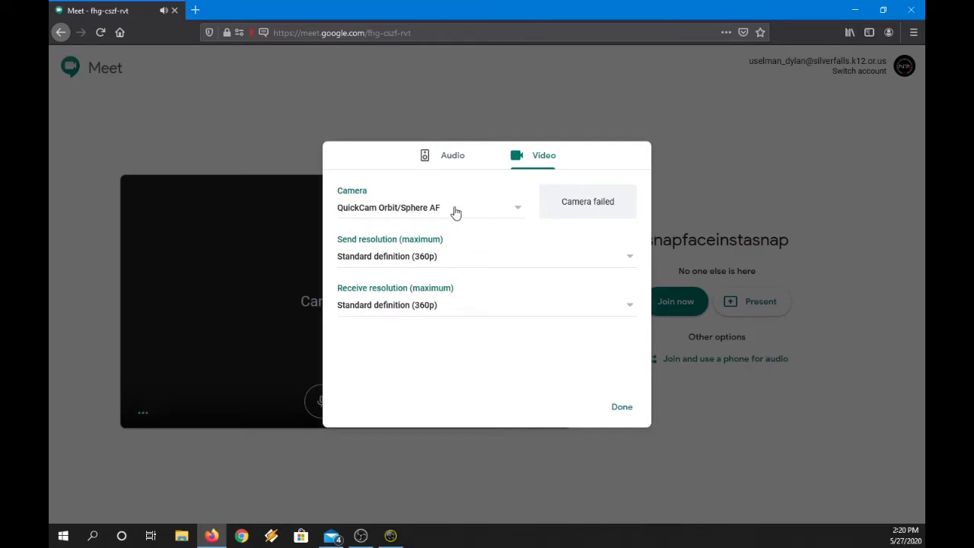
{"action": "left_click", "coordinate": [457, 212]}
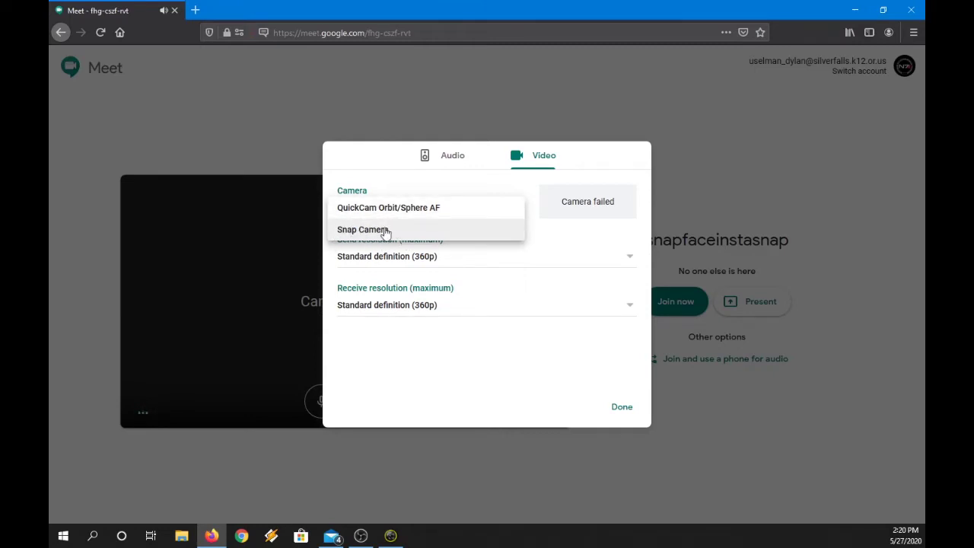
{"action": "left_click", "coordinate": [385, 232]}
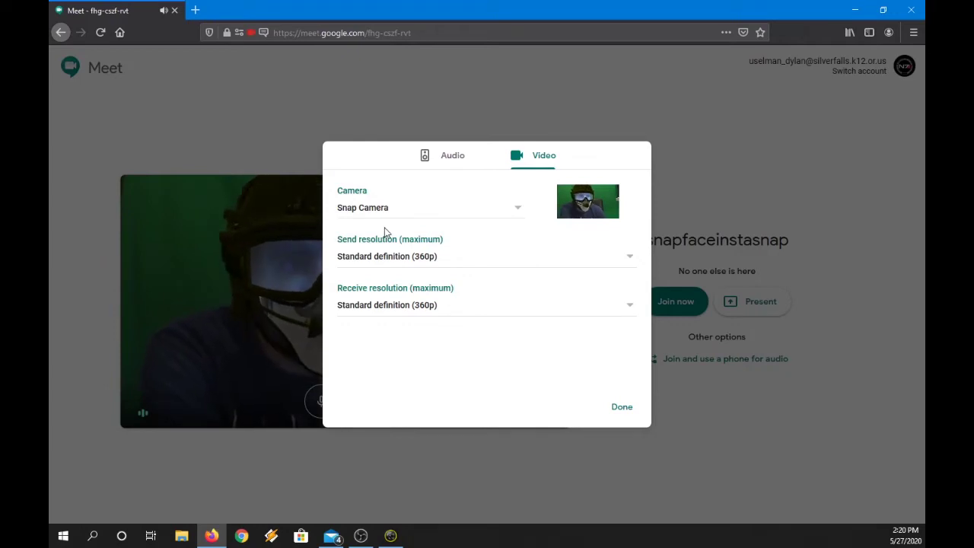
{"action": "left_click", "coordinate": [452, 256]}
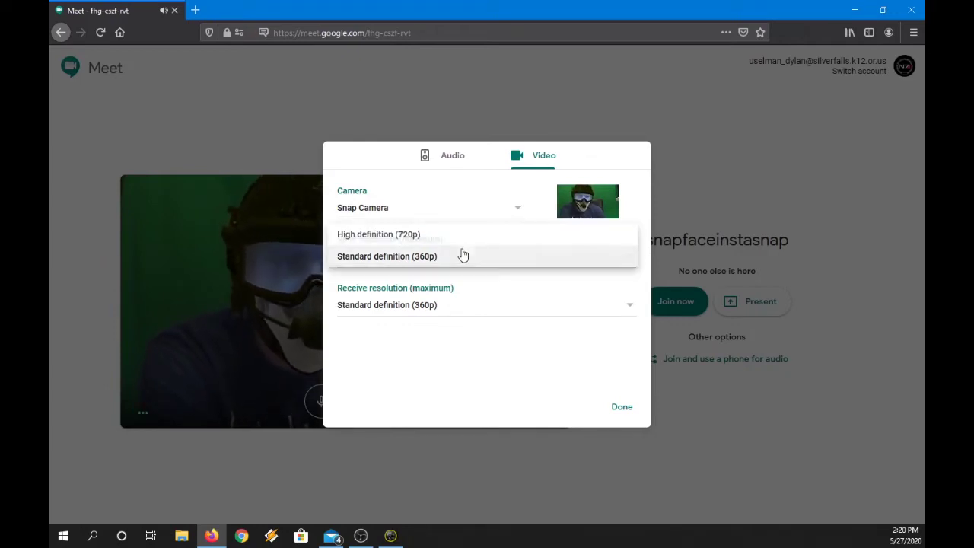
{"action": "left_click", "coordinate": [401, 238]}
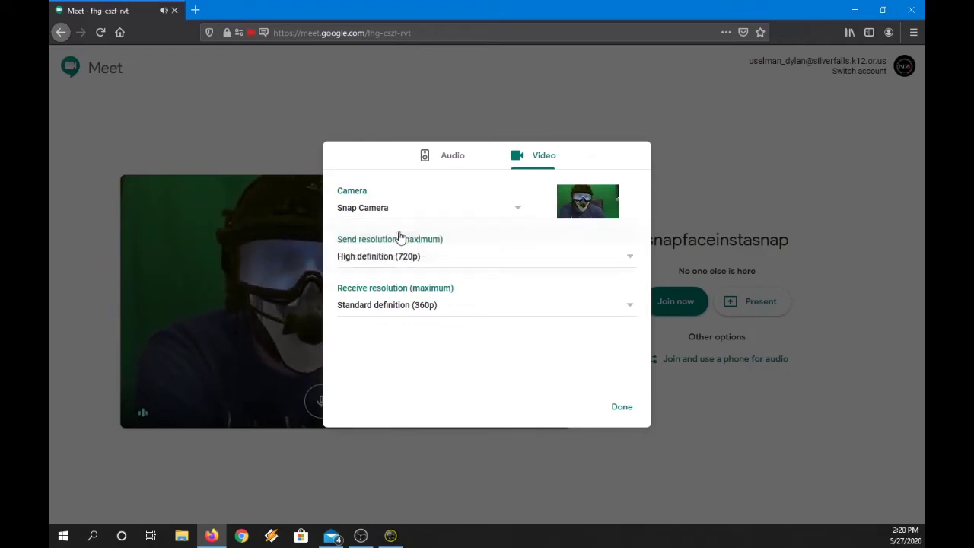
{"action": "left_click", "coordinate": [415, 312]}
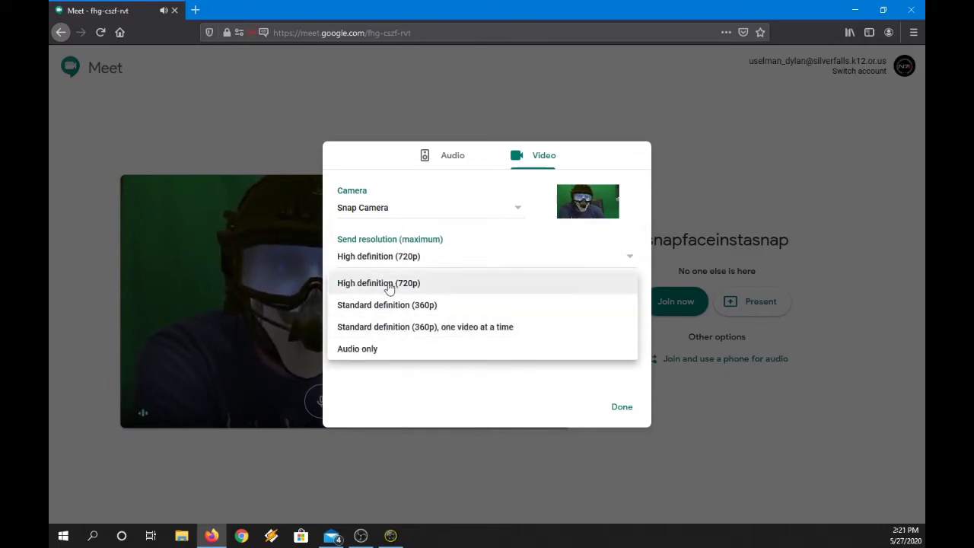
{"action": "left_click", "coordinate": [389, 283]}
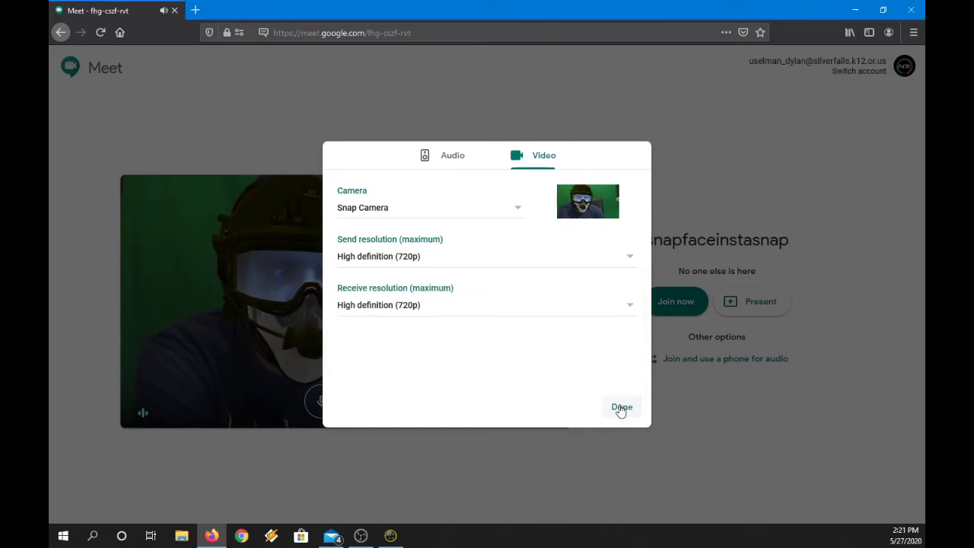
{"action": "left_click", "coordinate": [621, 408]}
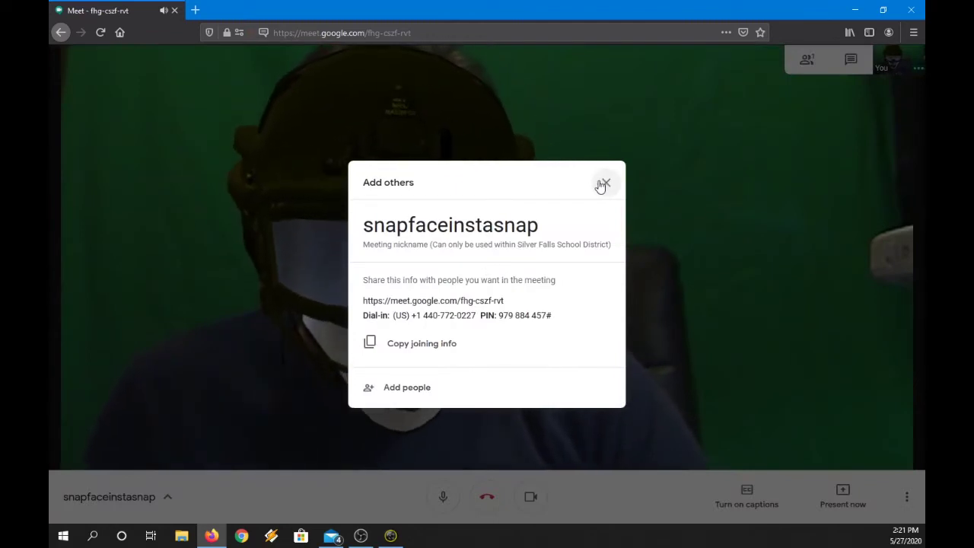
- Dismiss the Add others invite details so the helmet-lens feed fills the Meet call
{"action": "left_click", "coordinate": [601, 184]}
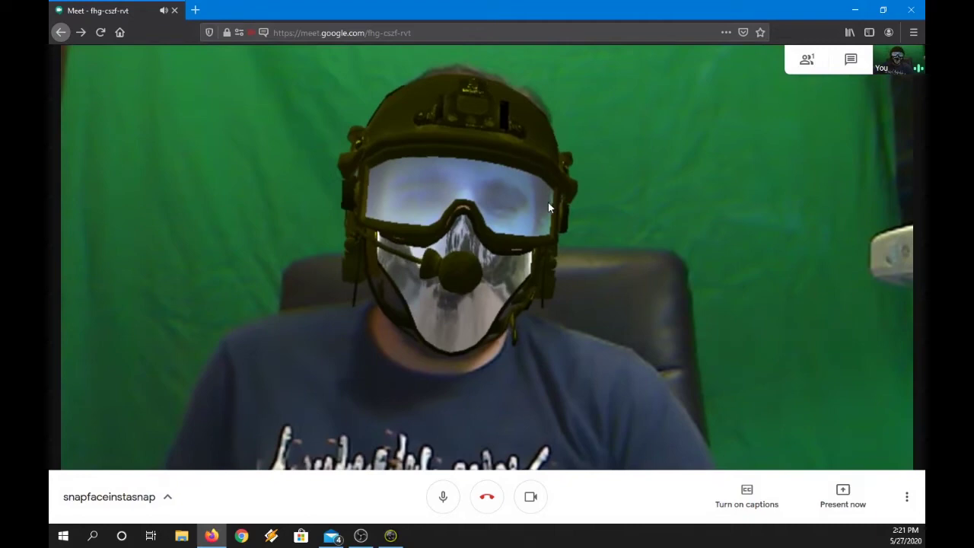
- Apply the Scallywag lens from Snap Camera's favourites, then move the window out of view
{"action": "left_click", "coordinate": [394, 539]}
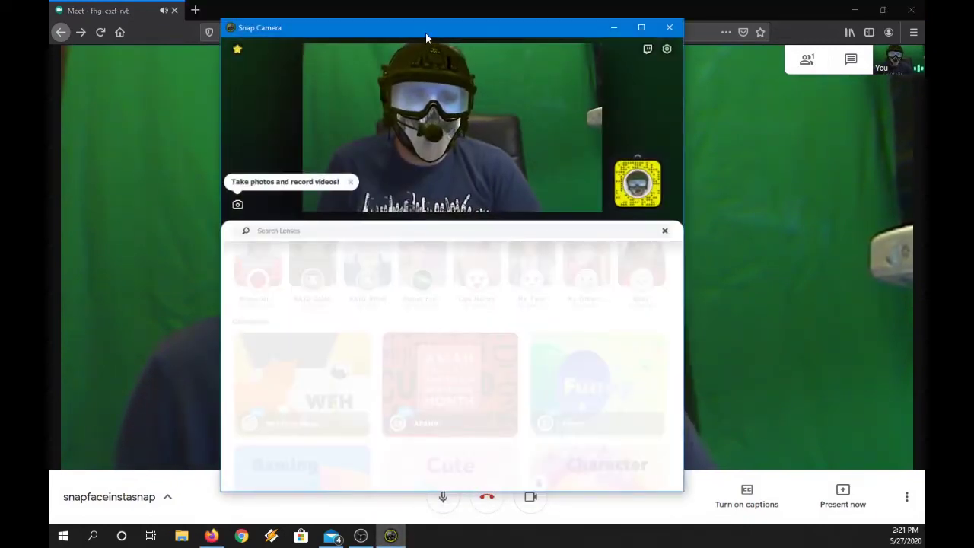
{"action": "left_click_drag", "start_coordinate": [456, 30], "coordinate": [363, 45]}
{"action": "left_click", "coordinate": [144, 66]}
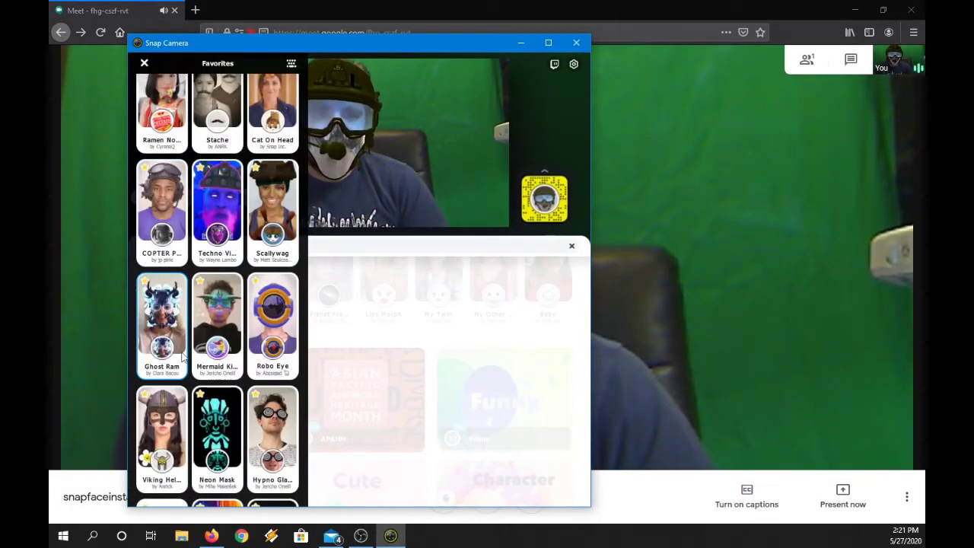
{"action": "left_click", "coordinate": [276, 203]}
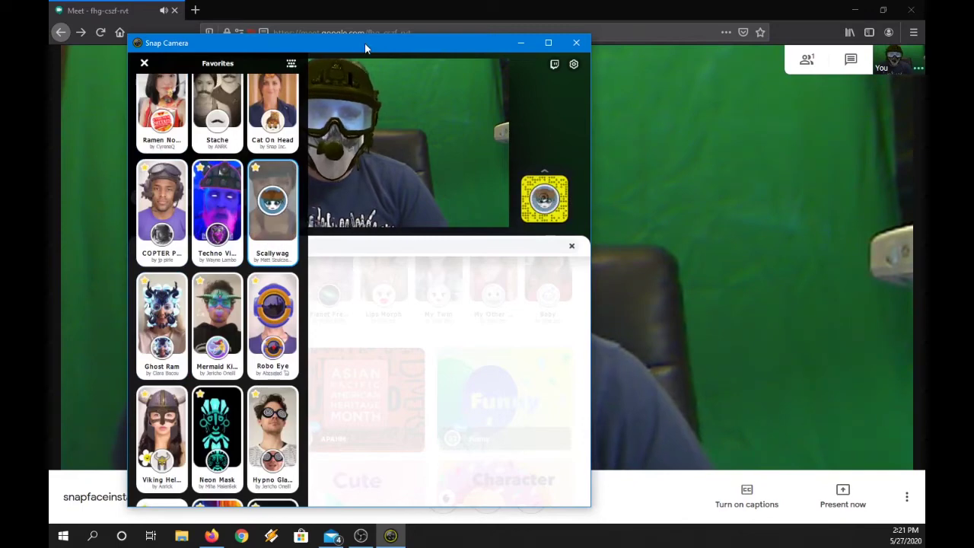
{"action": "left_click_drag", "start_coordinate": [365, 42], "coordinate": [0, 57]}
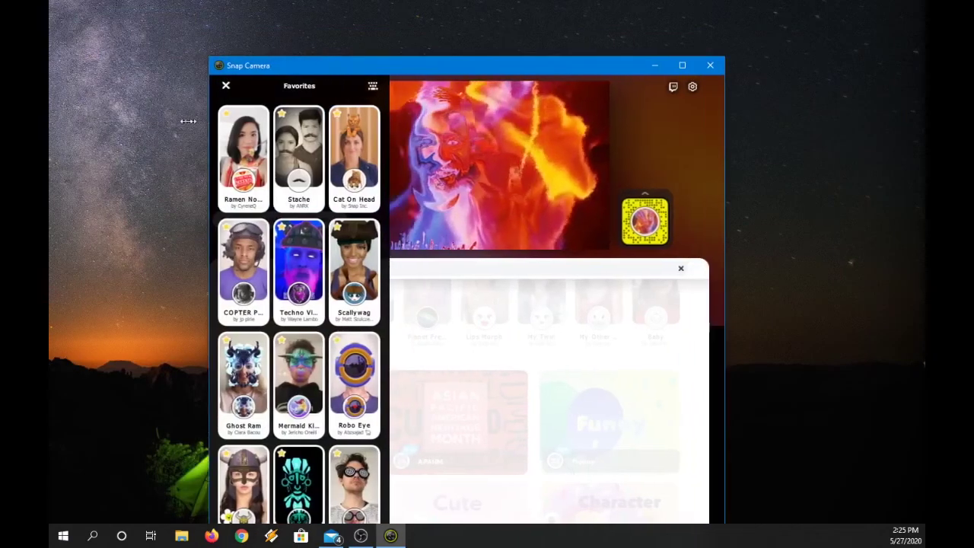
- Widen the Snap Camera window, toggle the favourite lenses list and scroll through the lenses
{"action": "left_click_drag", "start_coordinate": [188, 121], "coordinate": [79, 122]}
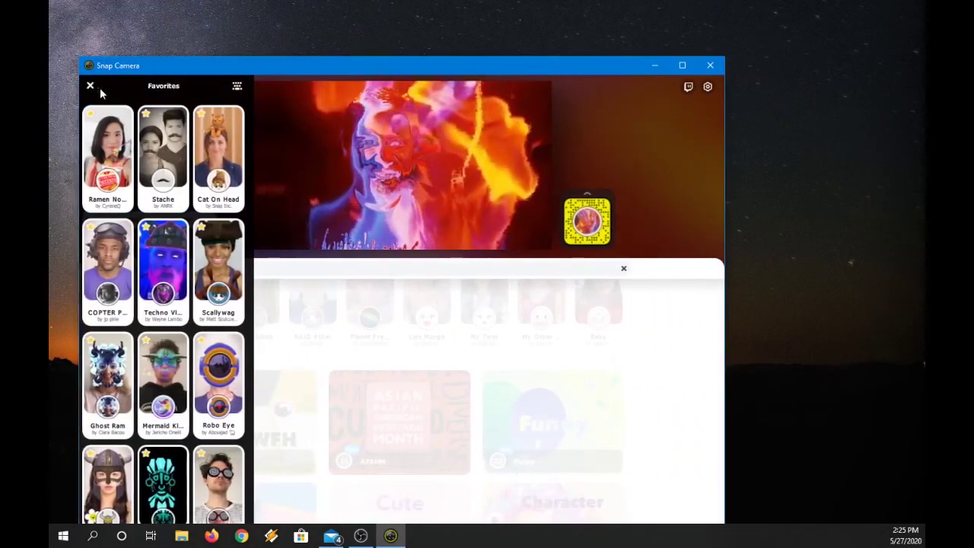
{"action": "left_click", "coordinate": [96, 86]}
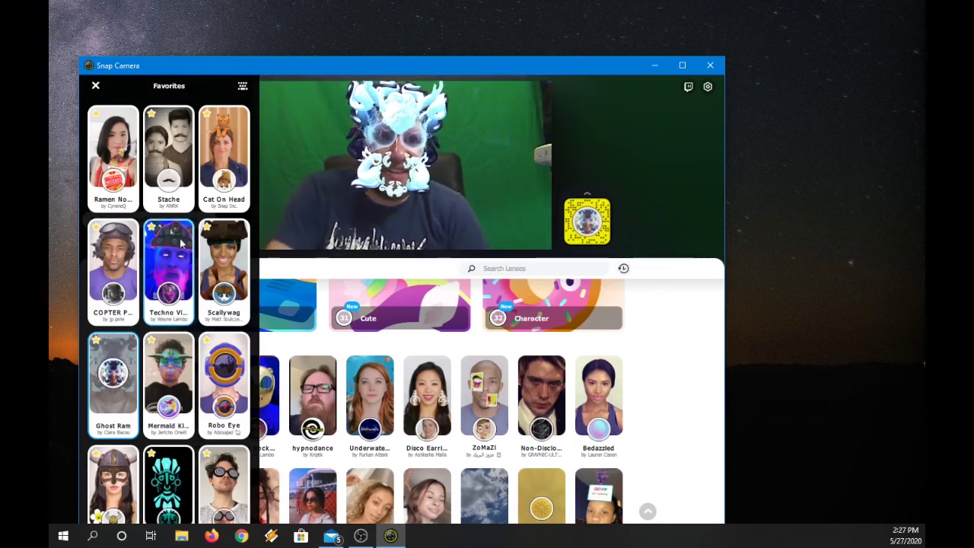
{"action": "scroll", "coordinate": [172, 271], "scroll_direction": "down", "scroll_amount": 10}
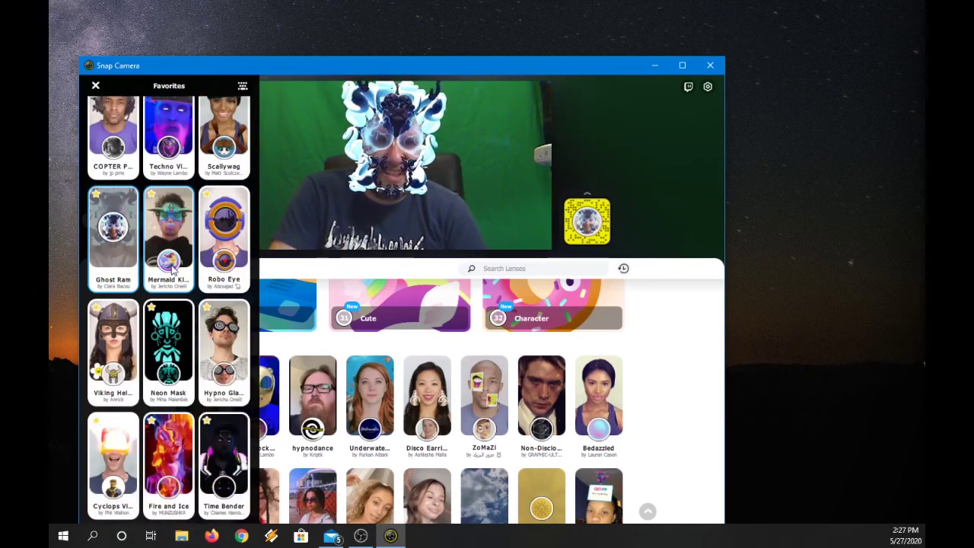